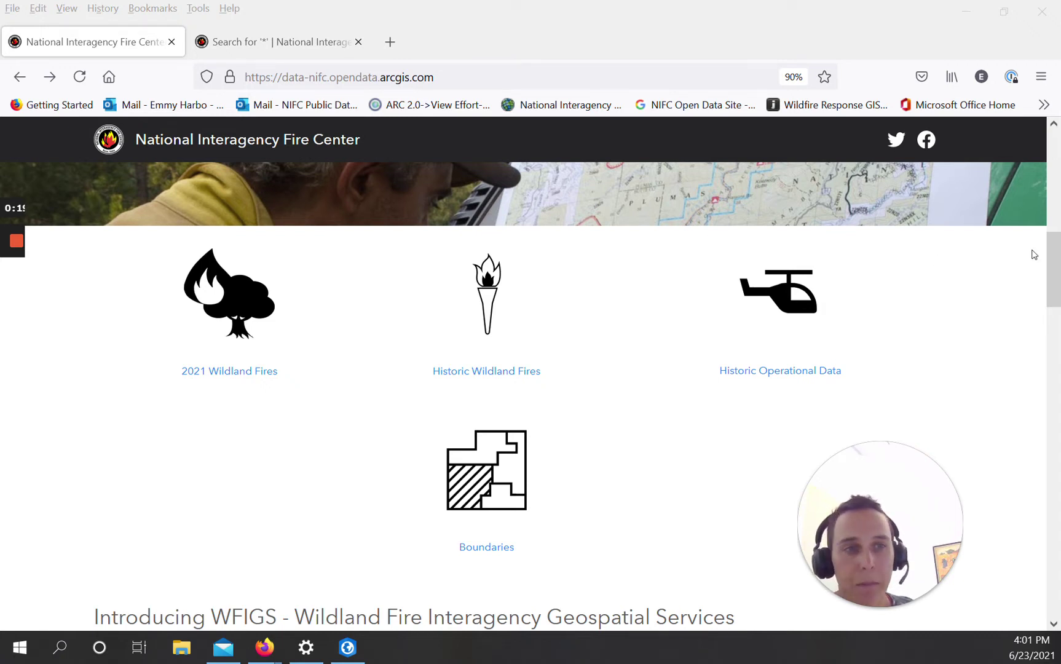
Step: Scroll the home page down to the 'Introducing WFIGS' fire history section
left_click_drag(1050, 253, 1057, 290)
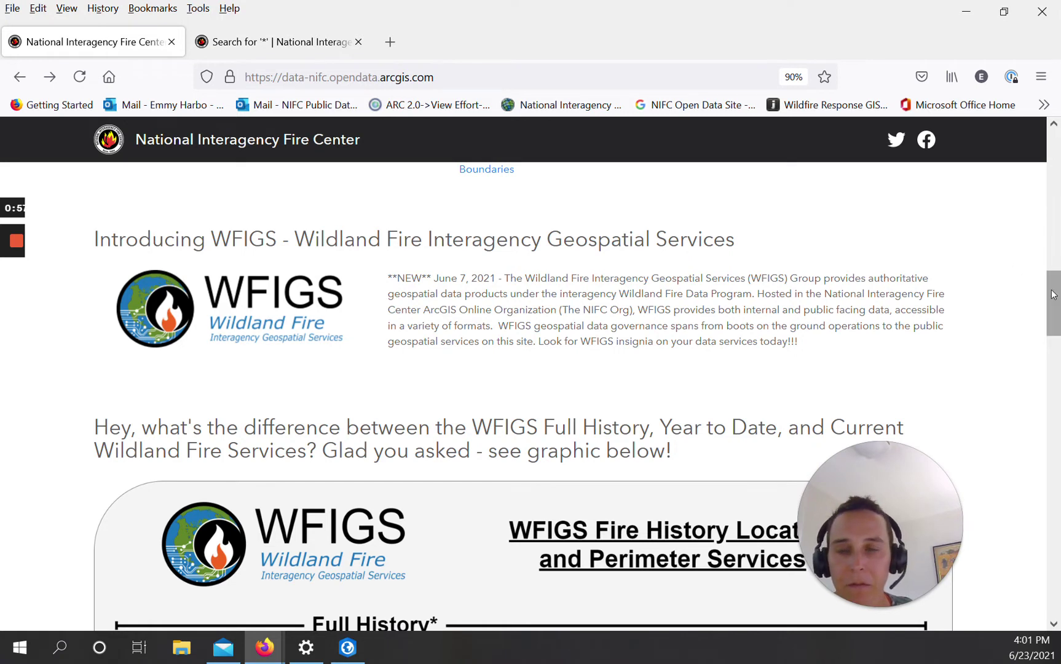
left_click_drag(1052, 295, 1057, 342)
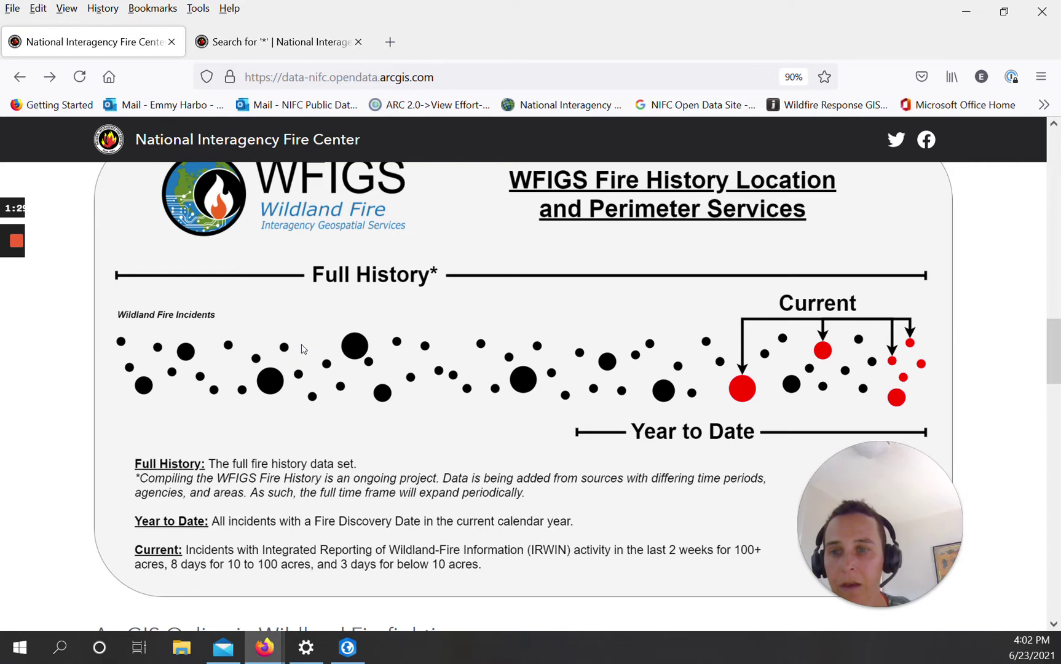
left_click(276, 55)
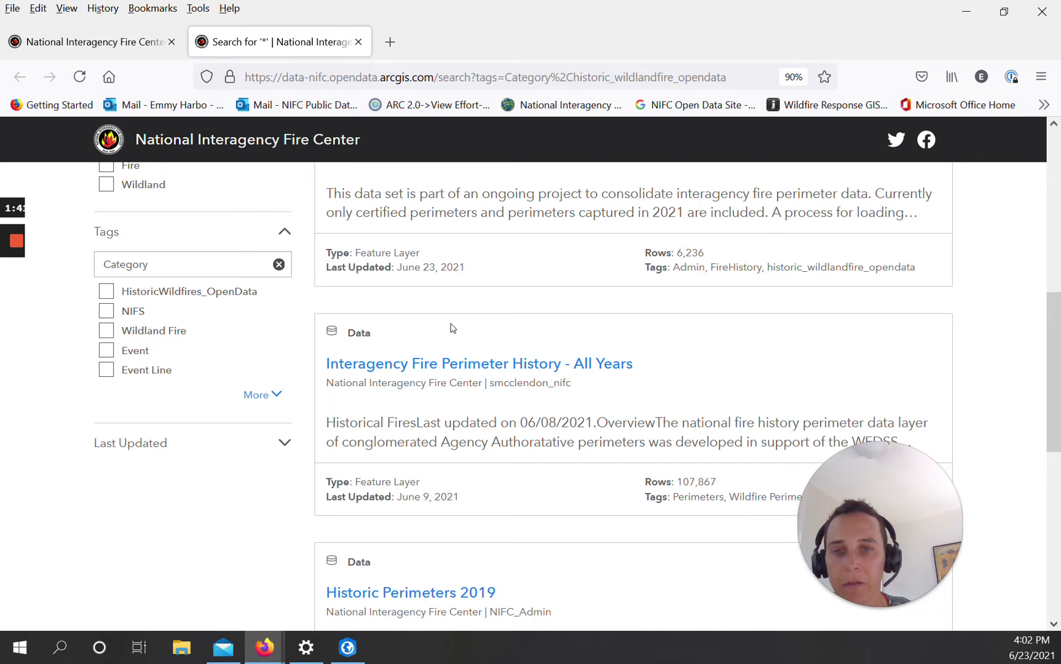
left_click(138, 43)
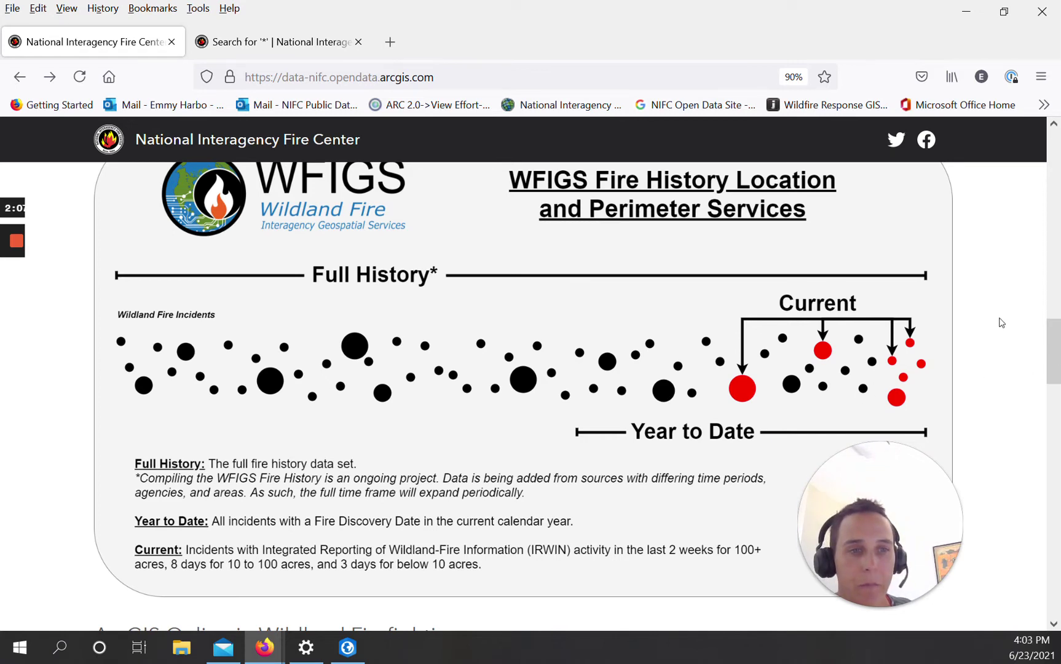
Step: Open the Support Request Form from More Information and scroll through it
left_click_drag(1054, 335, 1057, 388)
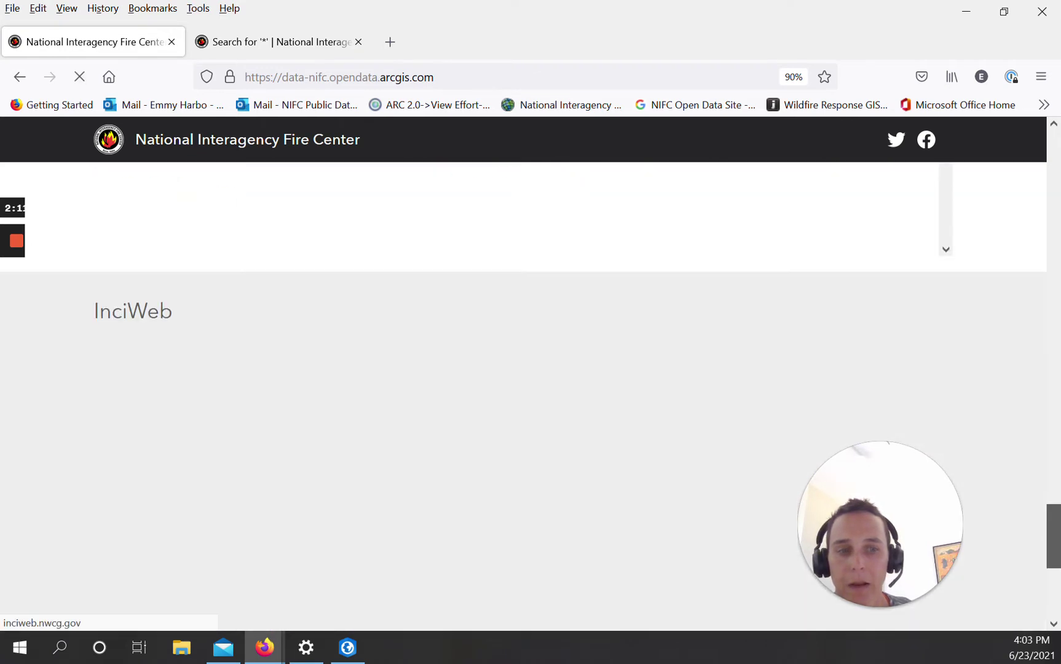
left_click_drag(1057, 388, 1057, 581)
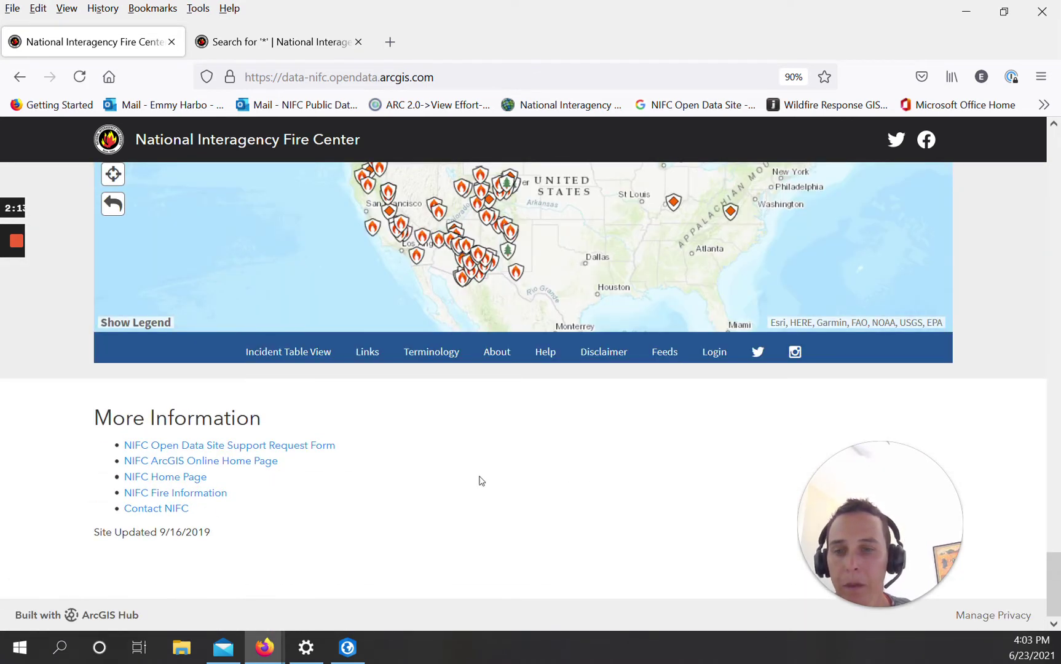
left_click(303, 451)
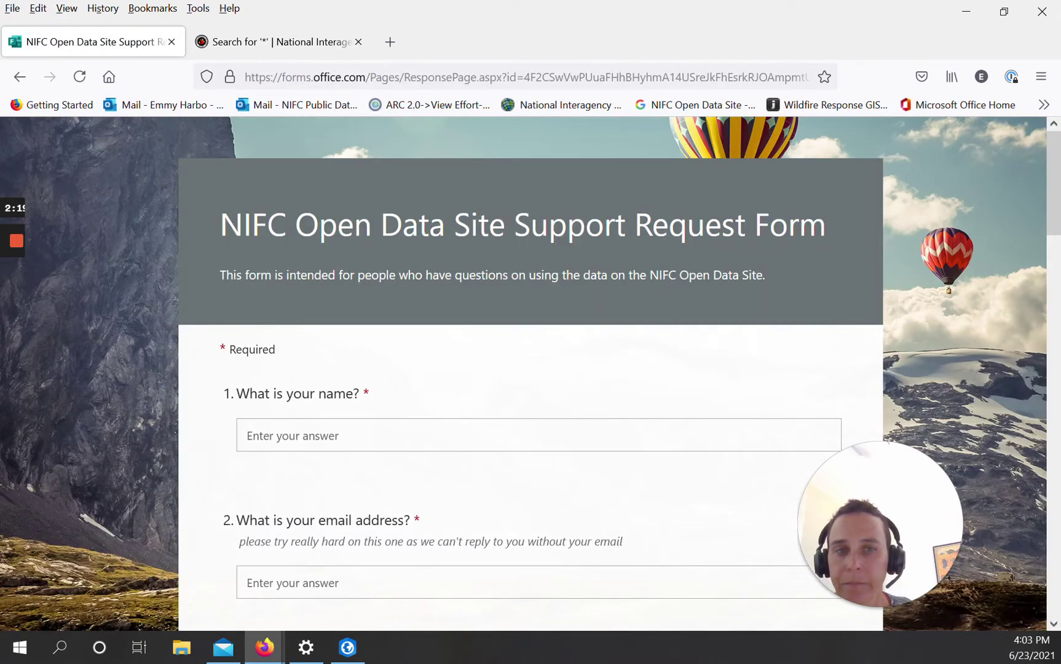
left_click_drag(1049, 159, 1043, 544)
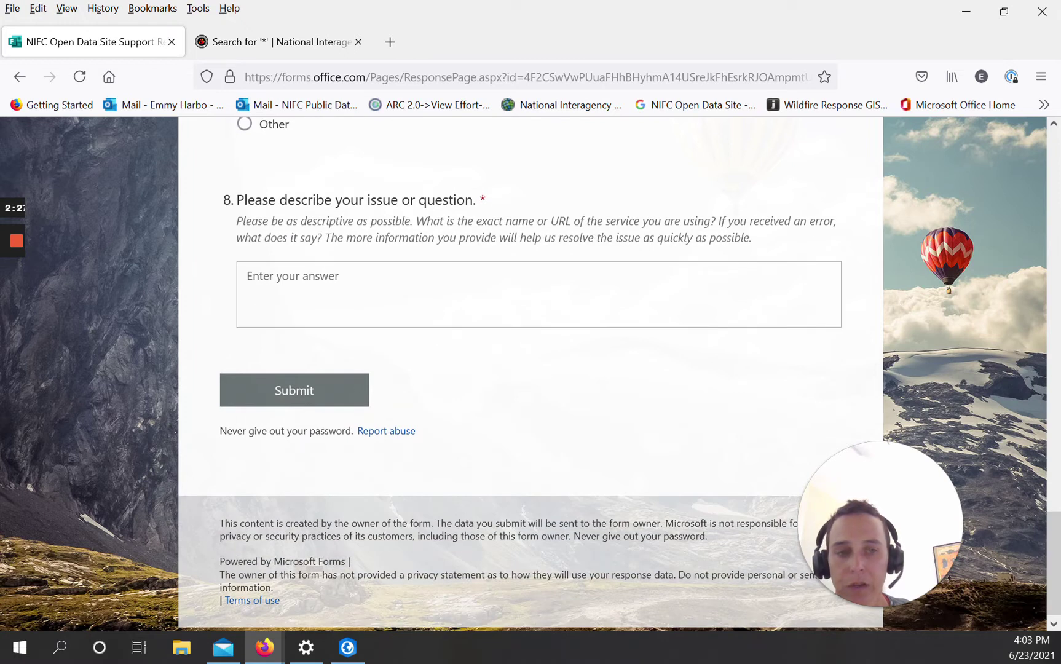
mouse_move(1052, 528)
left_mouse_down()
mouse_move(1024, 186)
mouse_move(1030, 148)
left_mouse_up()
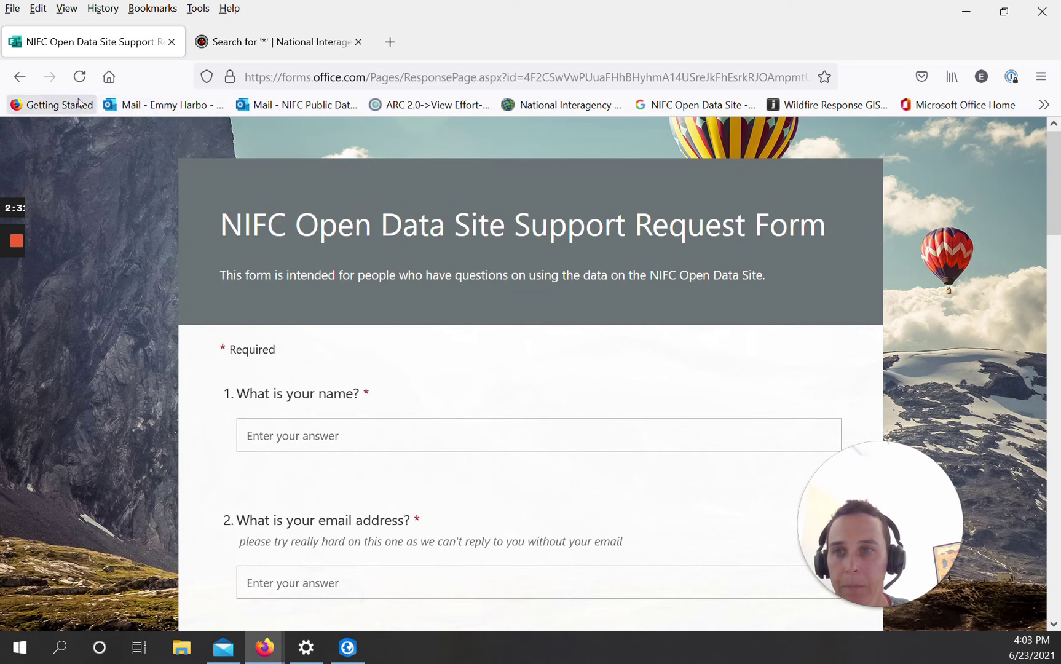
Step: Return to the NIFC Open Data Site home page in the other tab
left_click(20, 77)
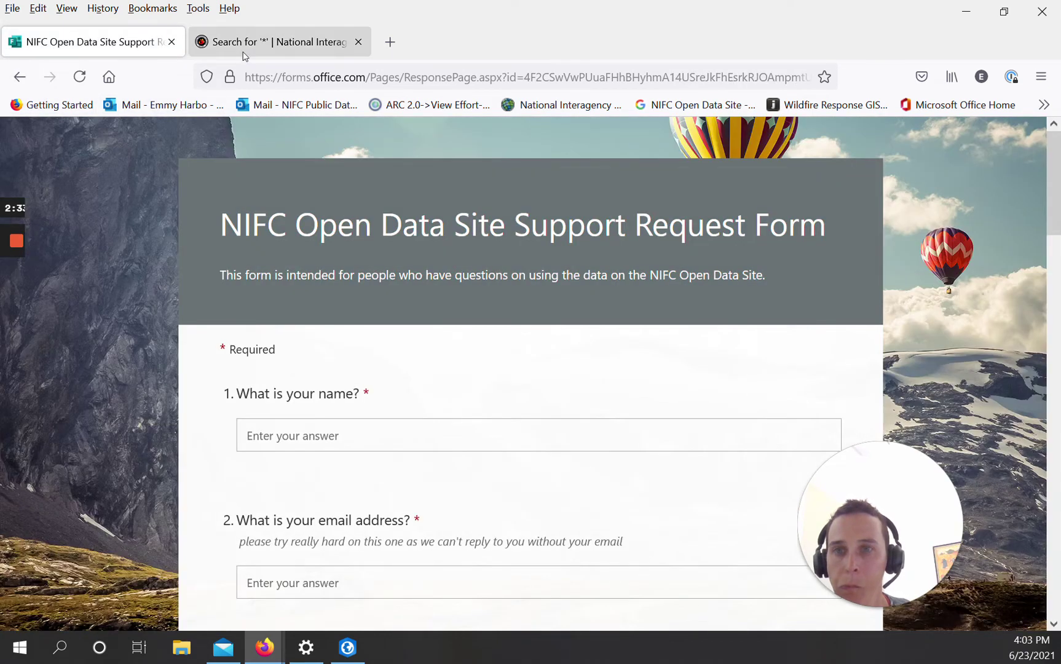
left_click(276, 42)
left_click(270, 141)
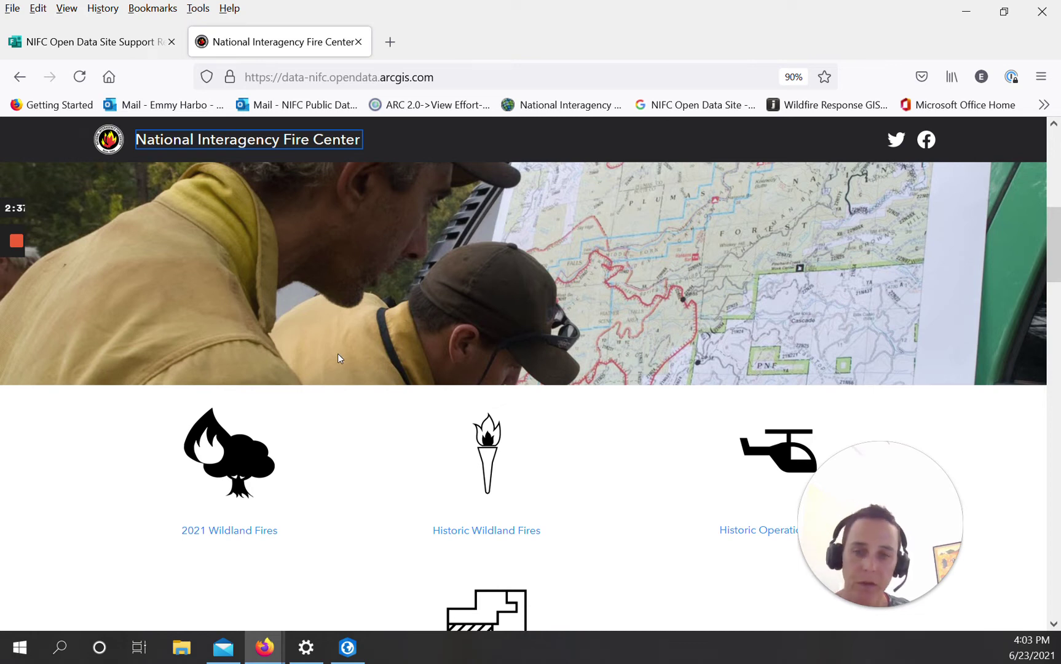
Step: List the 2021 Wildland Fires datasets and scroll through the results
scroll(339, 357, "down", 1)
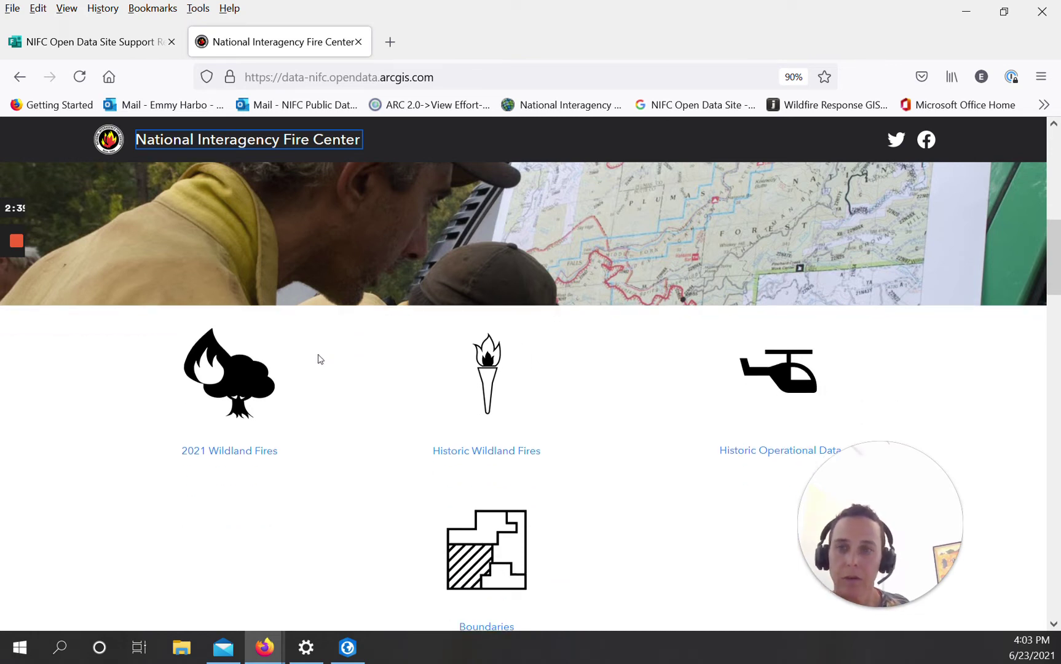
left_click(228, 396)
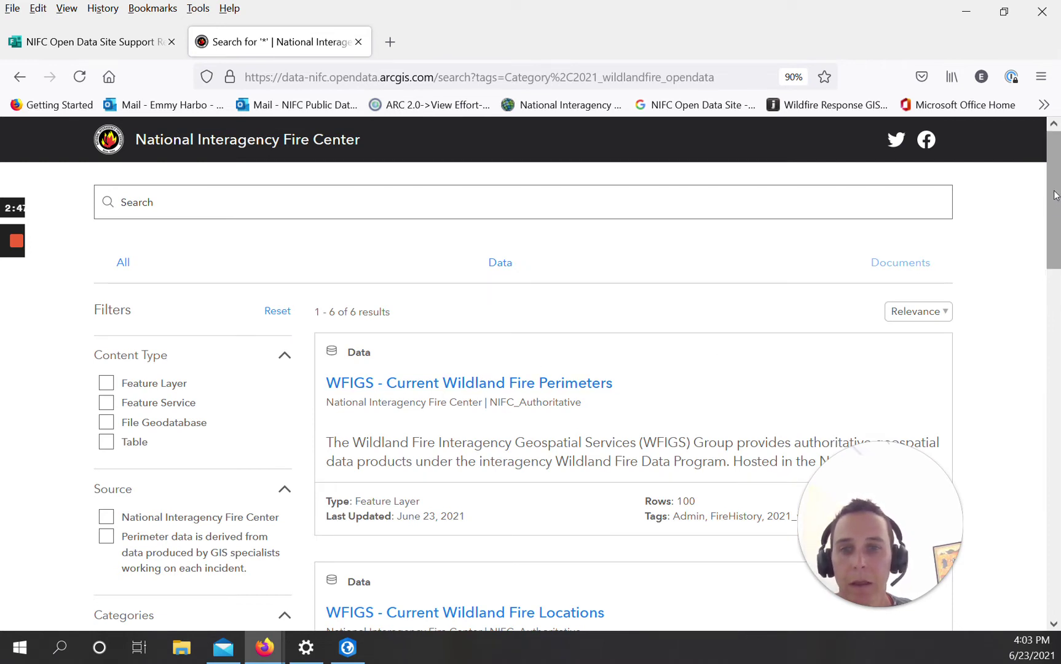
left_click_drag(1054, 196, 1038, 301)
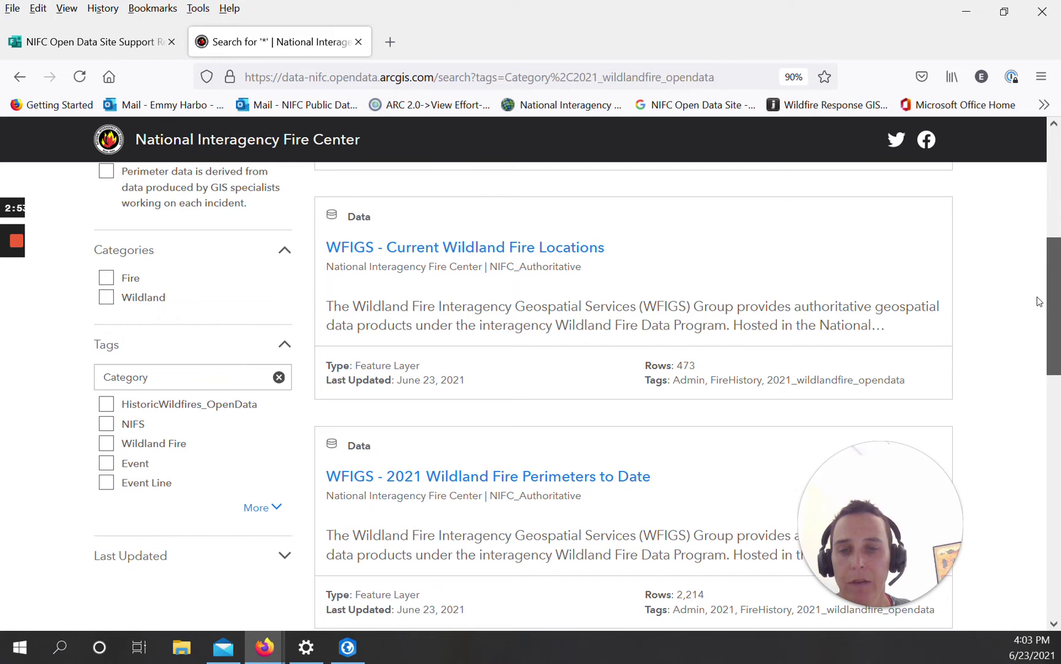
left_click_drag(1039, 301, 1044, 356)
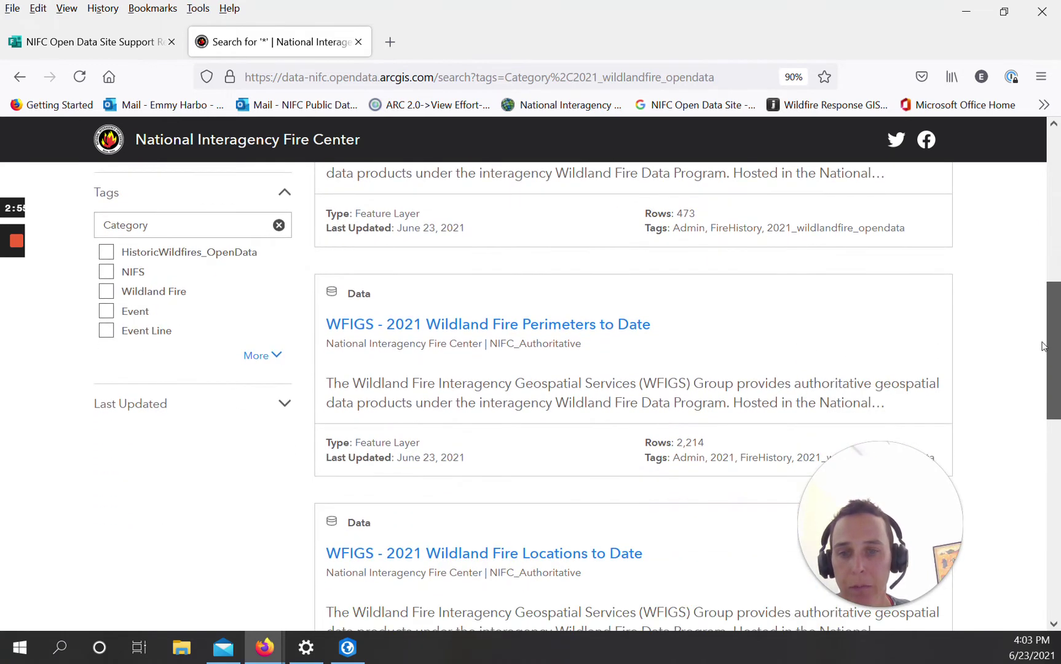
left_click_drag(1043, 357, 1053, 436)
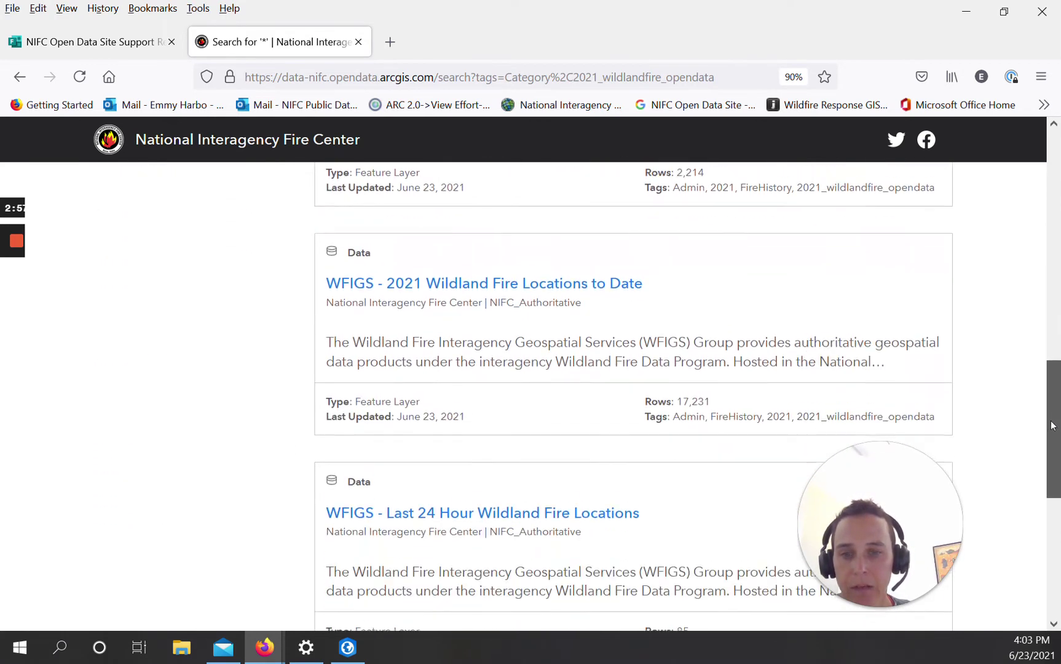
left_click_drag(1054, 437, 1058, 514)
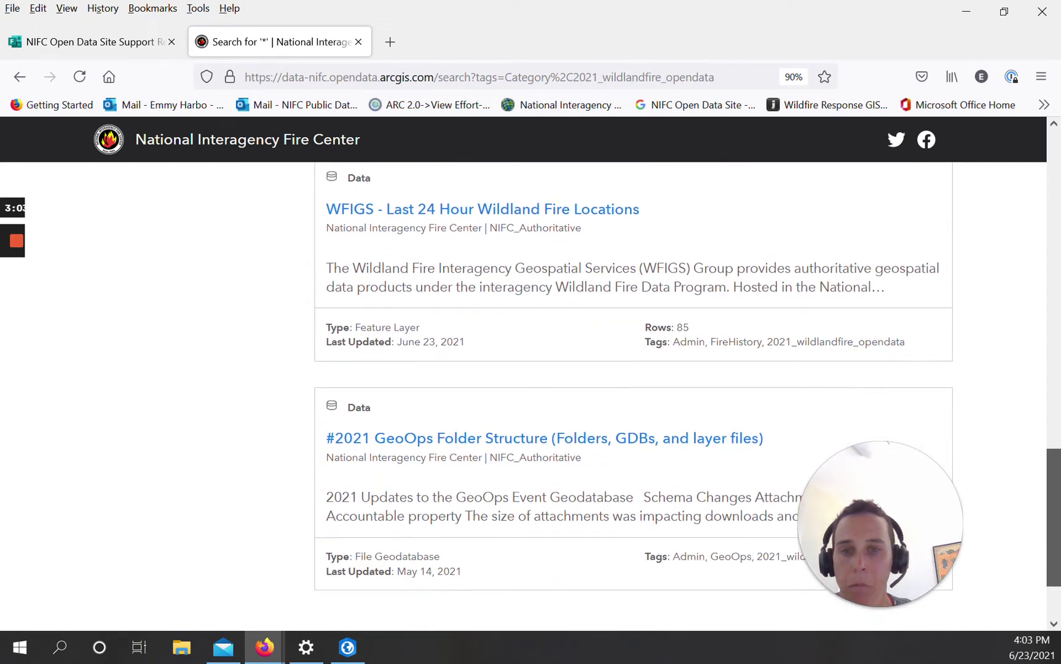
Step: Open the 'WFIGS - Current Wildland Fire Perimeters' dataset from the results
scroll(367, 519, "up", 2)
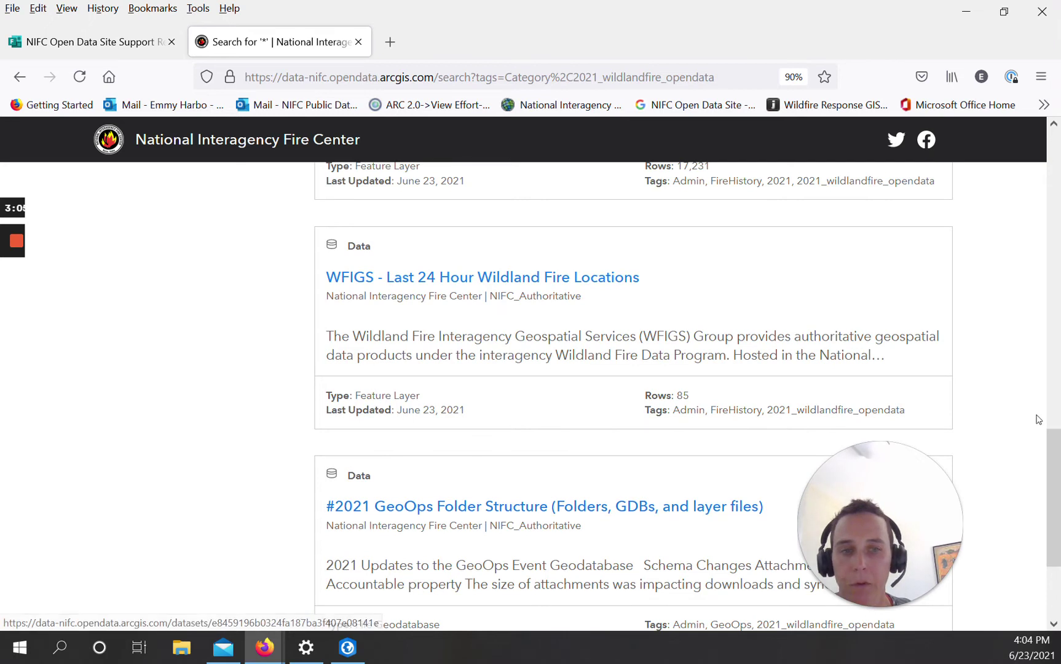
mouse_move(1053, 453)
left_mouse_down()
mouse_move(1031, 230)
mouse_move(993, 198)
left_mouse_up()
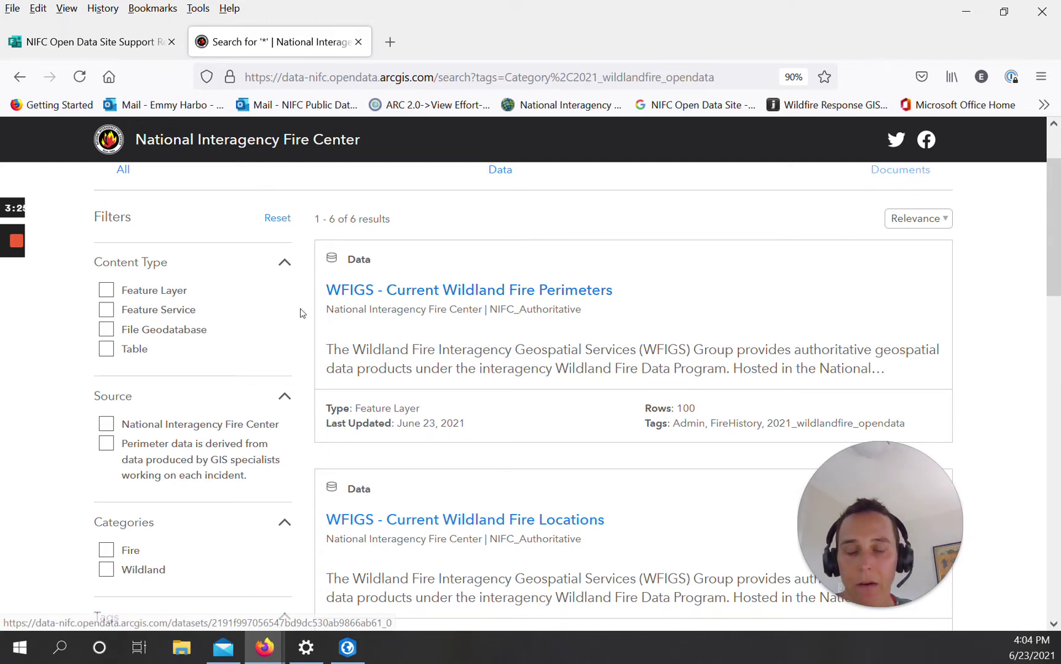
left_click(473, 296)
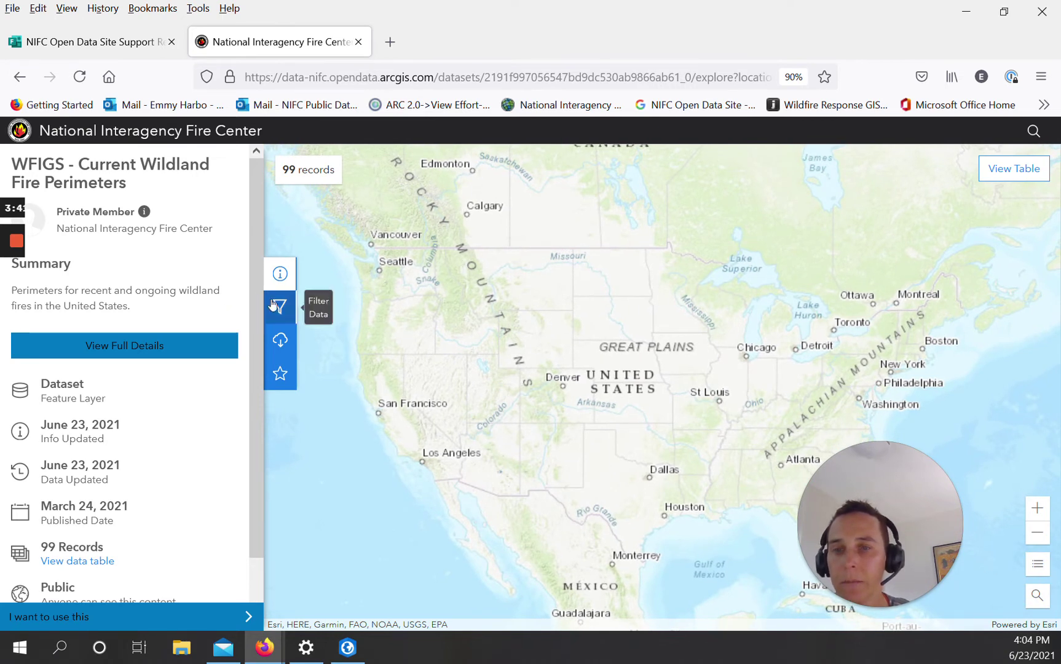
Step: Open View Full Details for the WFIGS Current Wildland Fire Perimeters dataset
left_click(175, 347)
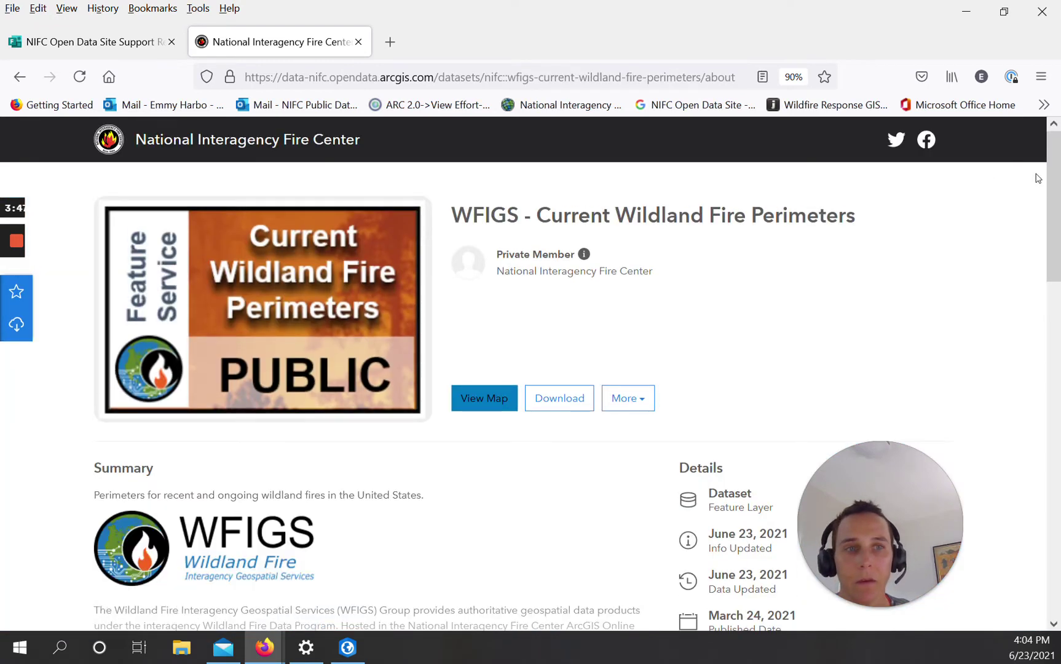
scroll(905, 272, "down", 3)
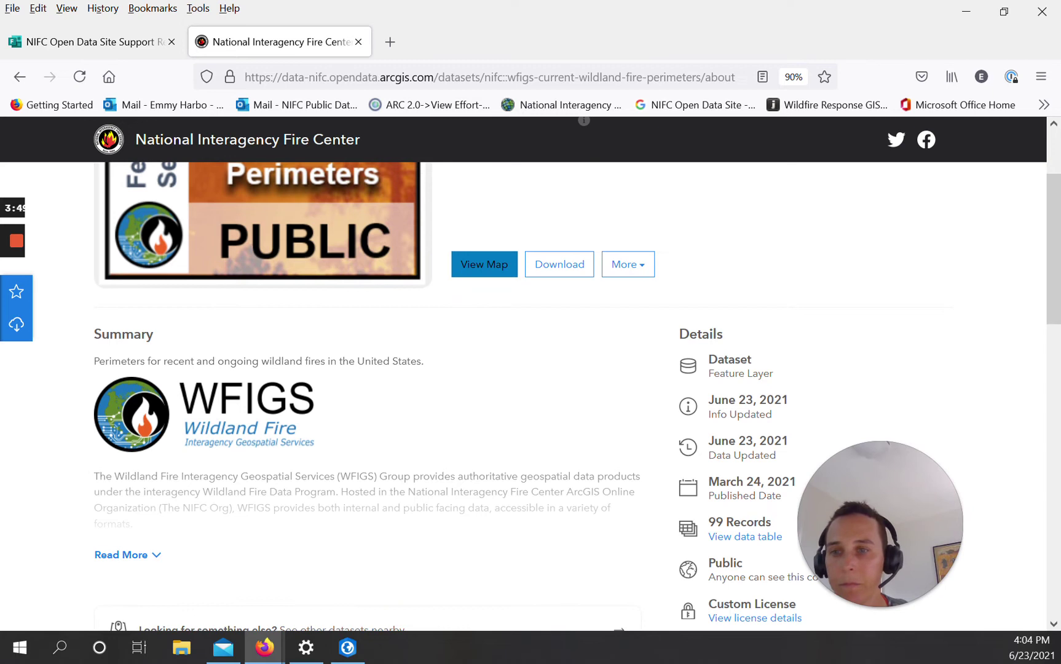
left_click(146, 556)
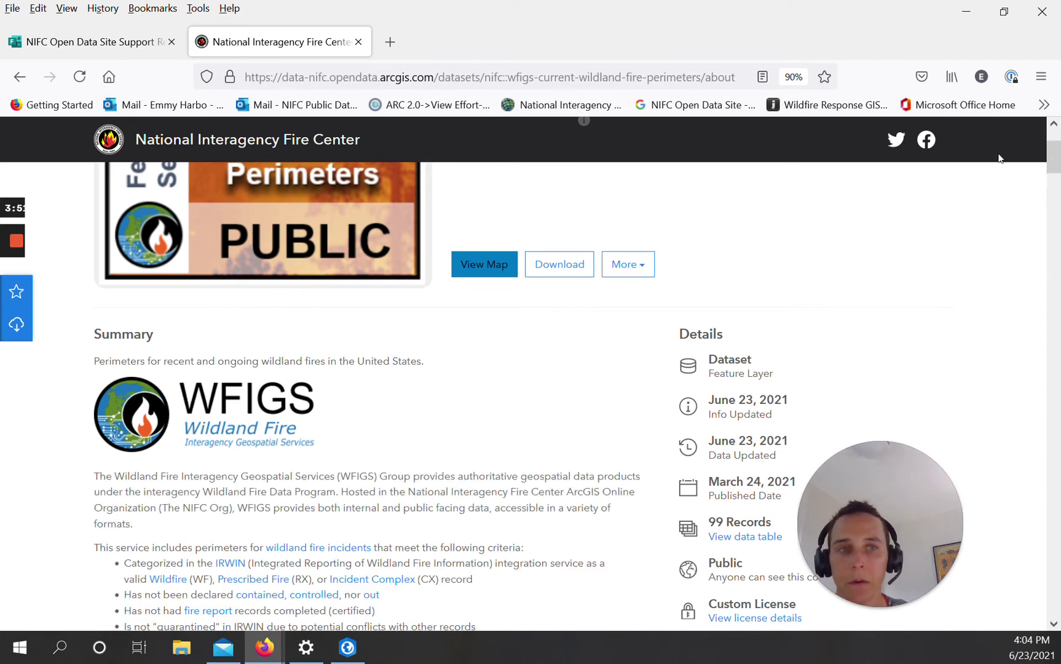
left_click_drag(1044, 163, 1040, 178)
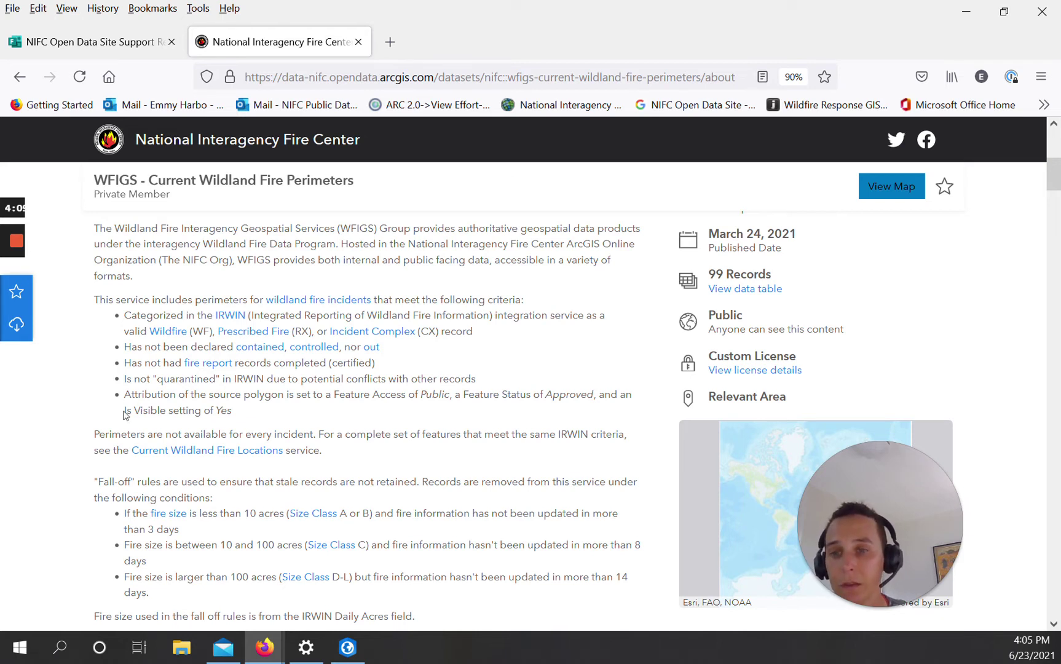
scroll(90, 422, "down", 2)
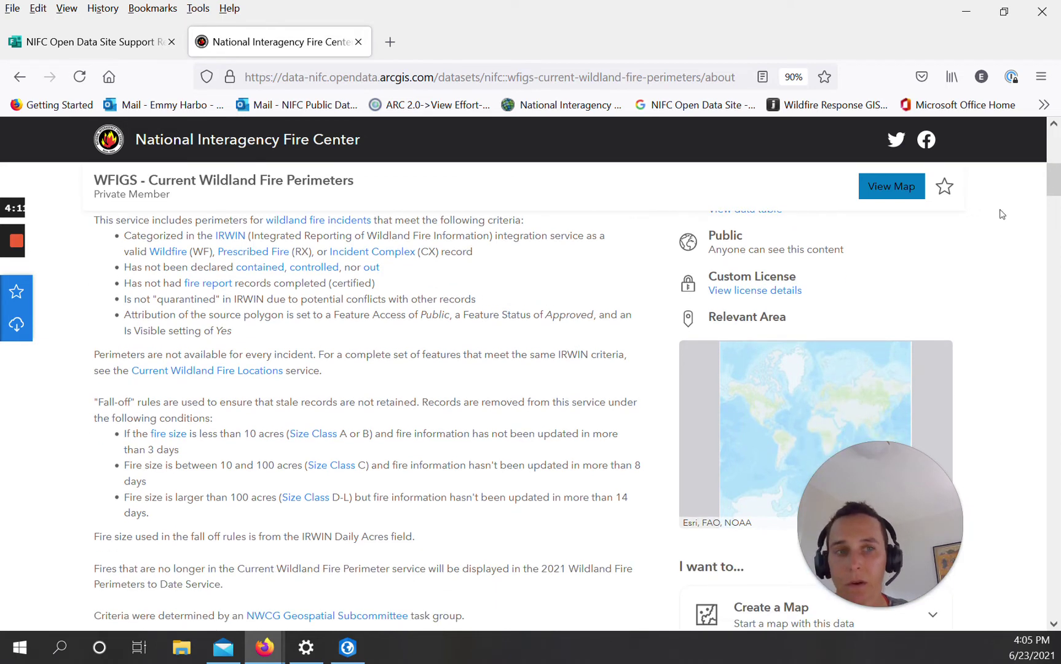
left_click_drag(1056, 183, 1057, 212)
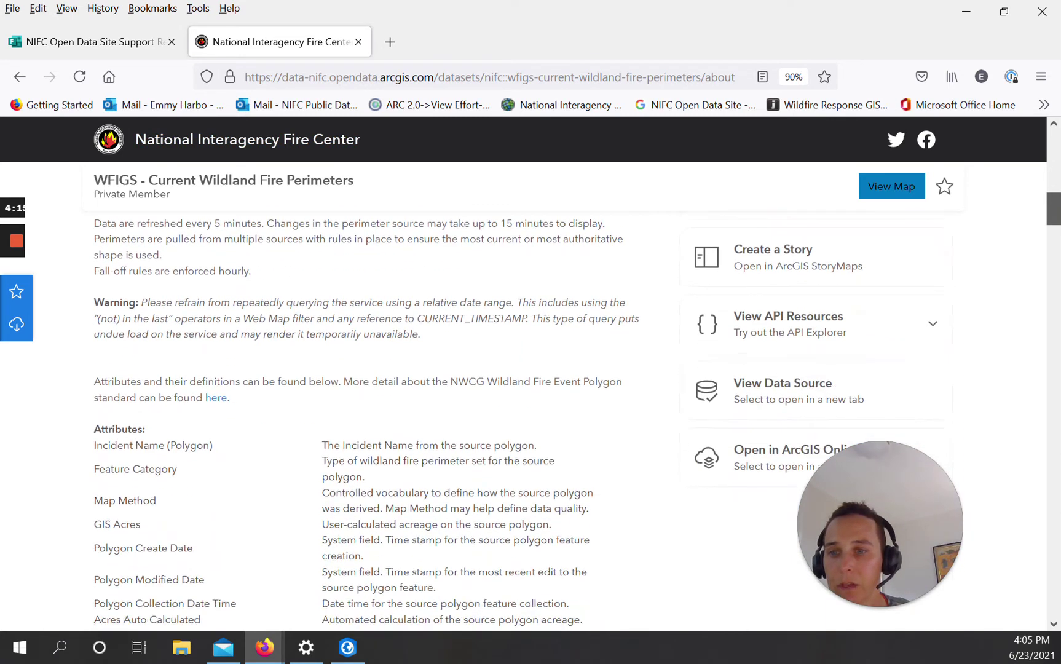
scroll(529, 418, "down", 3)
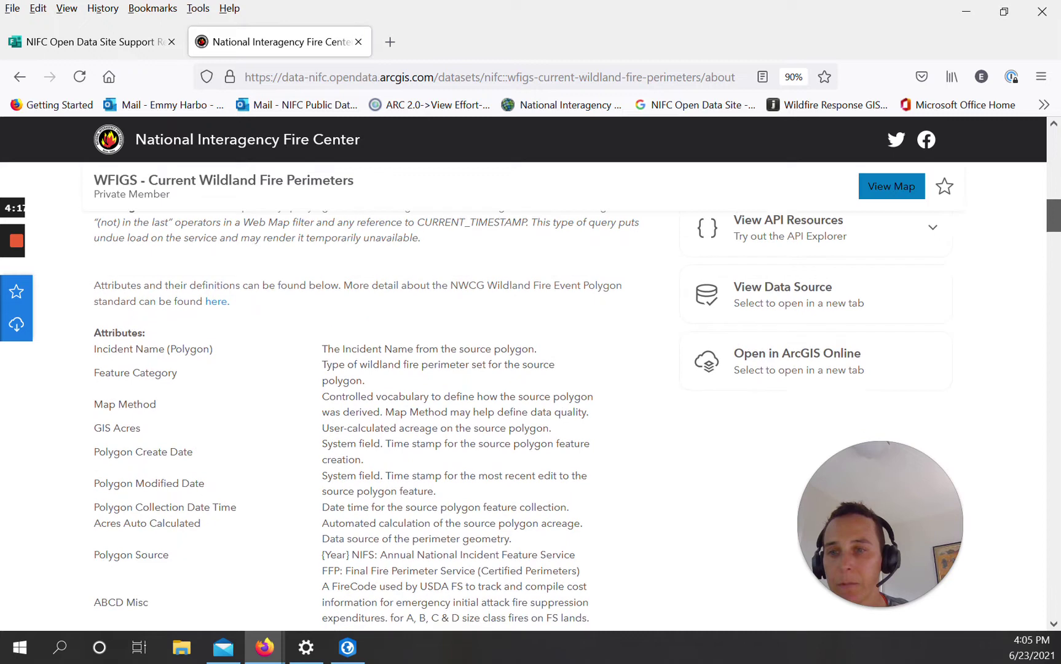
scroll(529, 418, "down", 2)
scroll(529, 418, "down", 2)
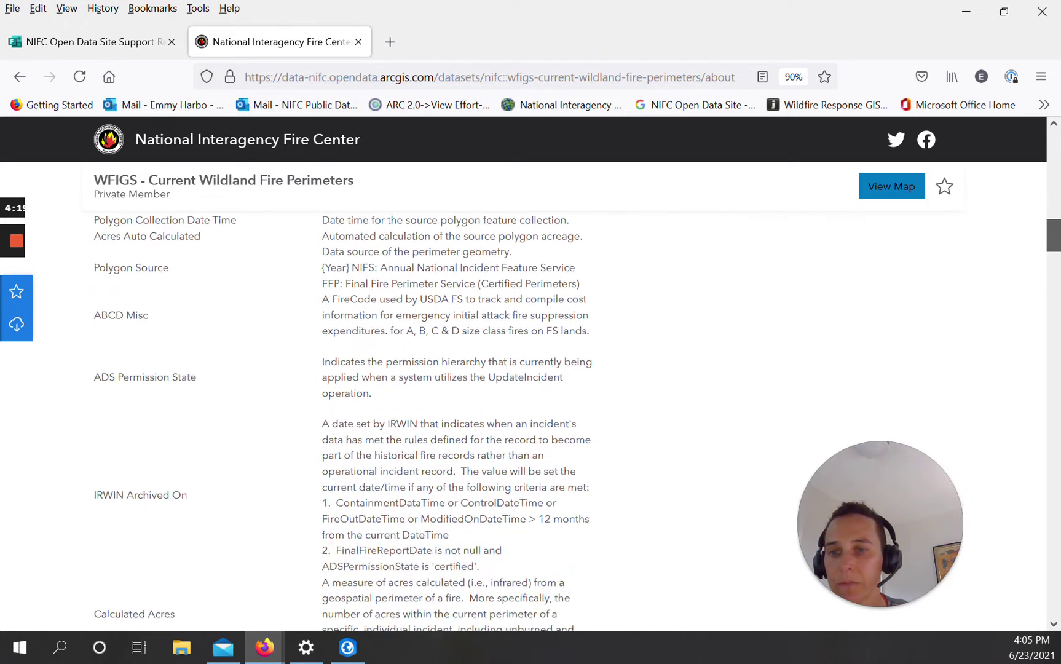
scroll(528, 417, "down", 4)
scroll(528, 417, "down", 4)
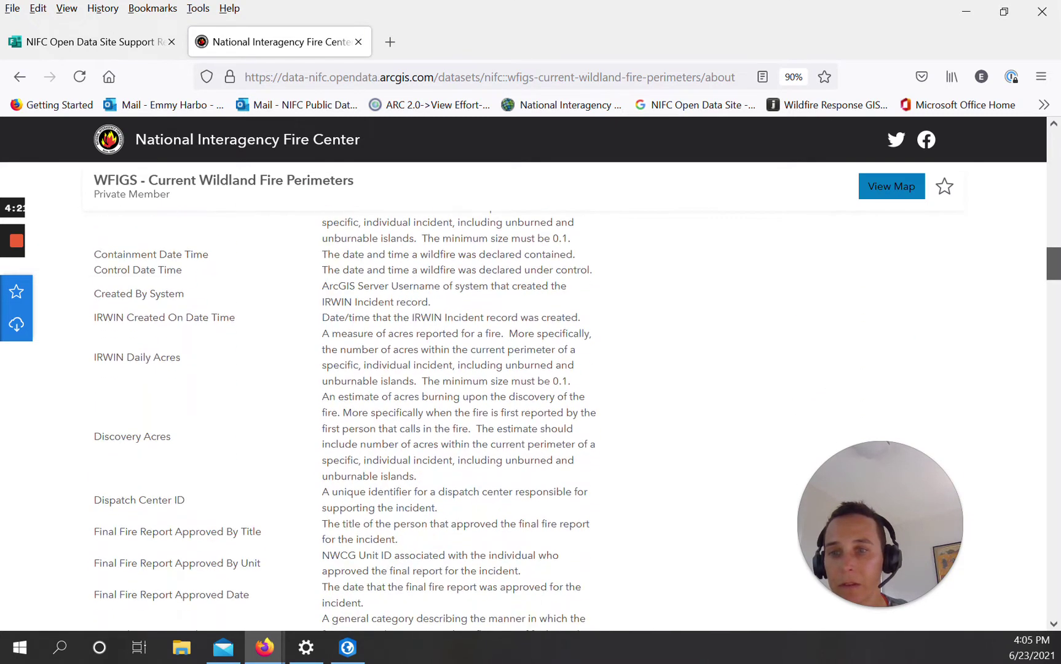
scroll(1040, 186, "up", 10)
scroll(1040, 187, "up", 10)
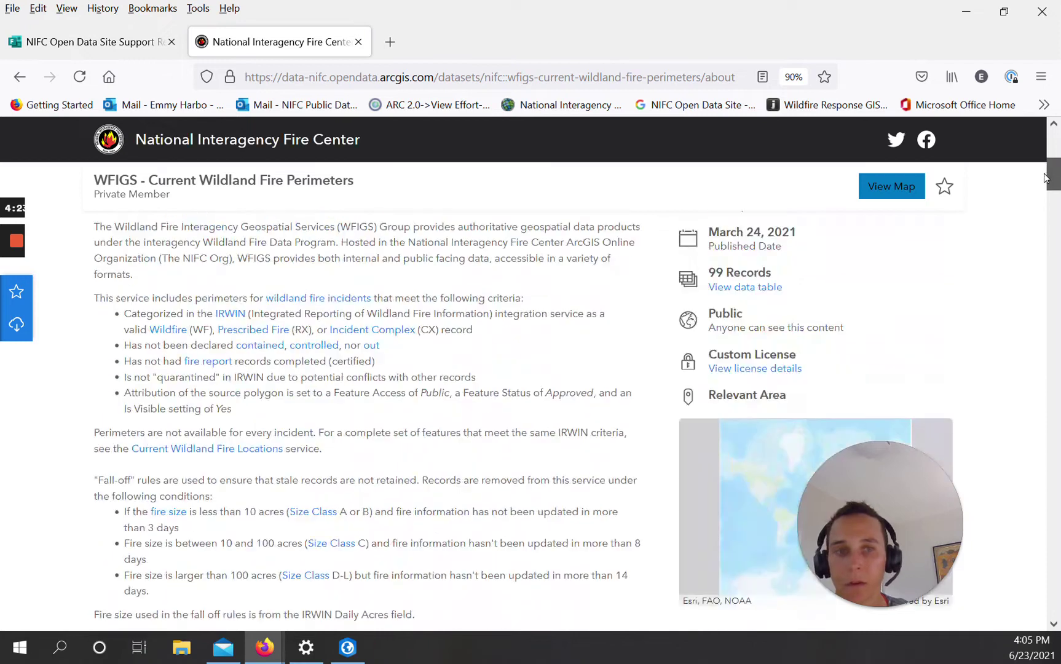
left_click_drag(889, 485, 468, 492)
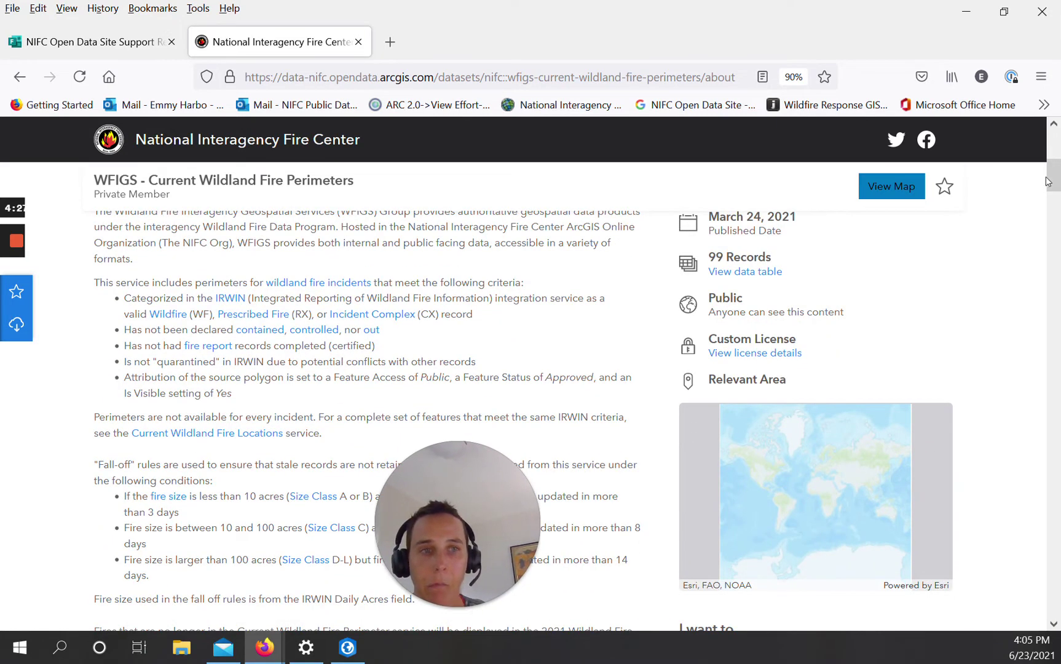
scroll(1049, 182, "down", 3)
scroll(528, 399, "down", 3)
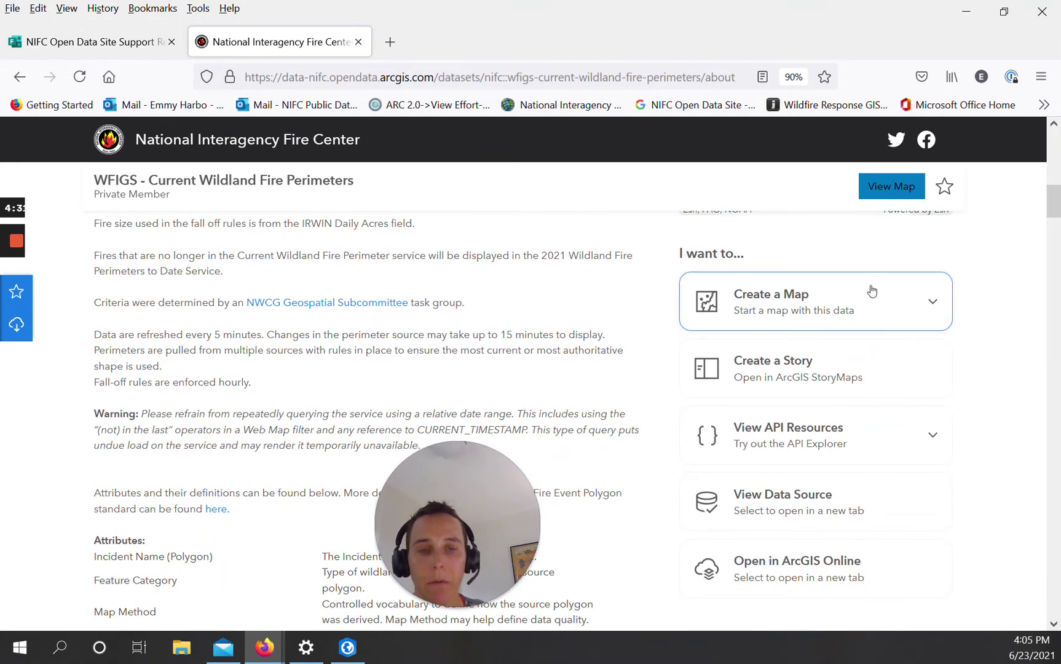
Step: Copy the perimeters dataset's GeoService URL from View API Resources
left_click(928, 444)
scroll(952, 418, "down", 3)
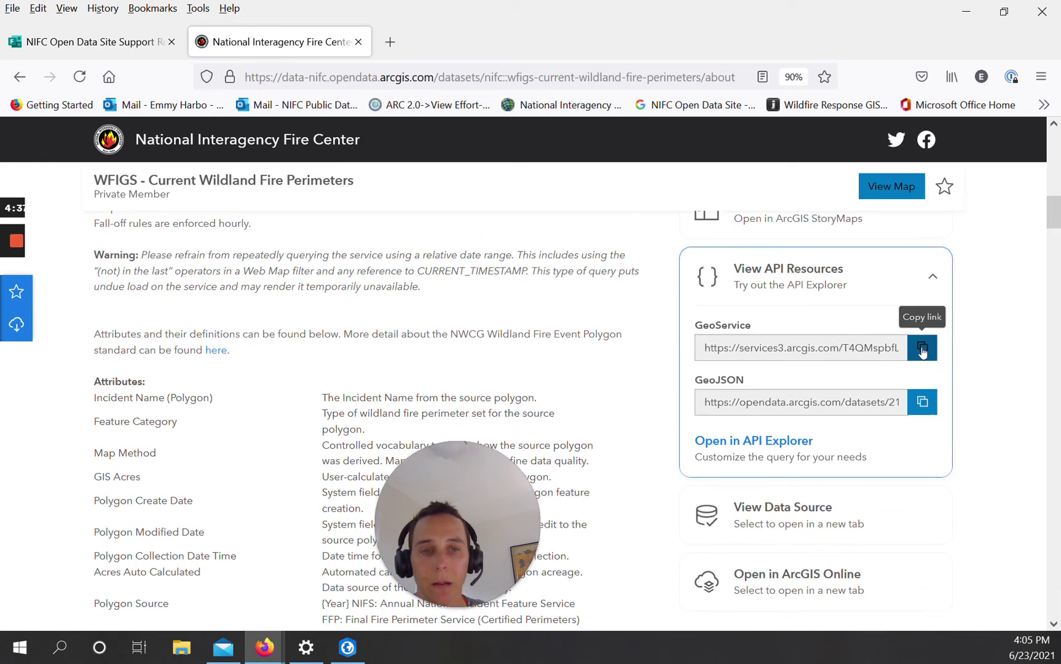
left_click(922, 350)
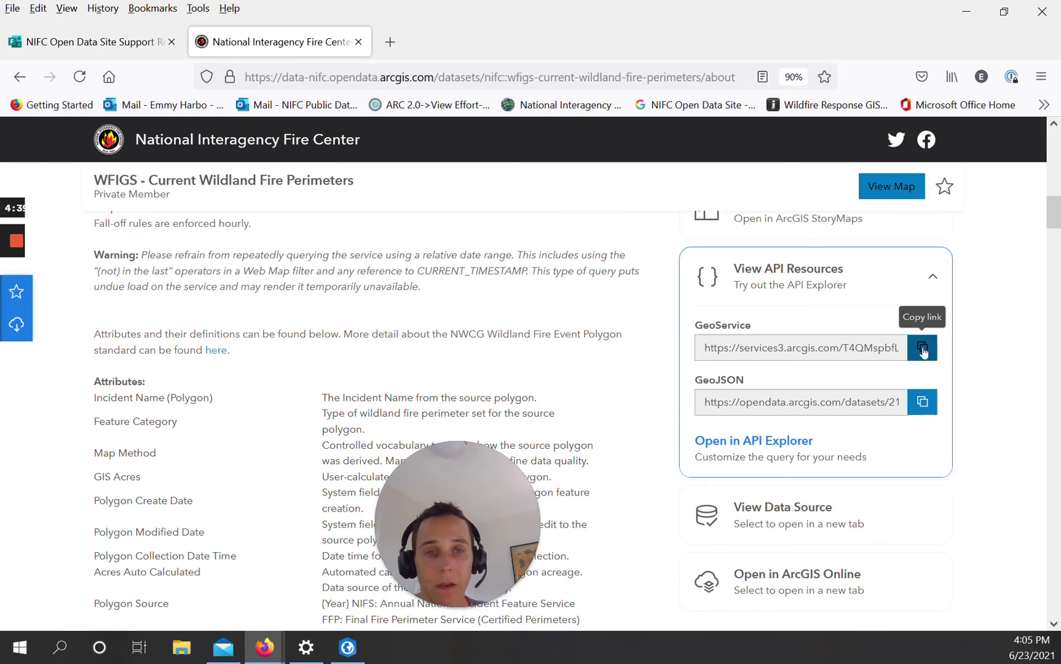
left_click(922, 349)
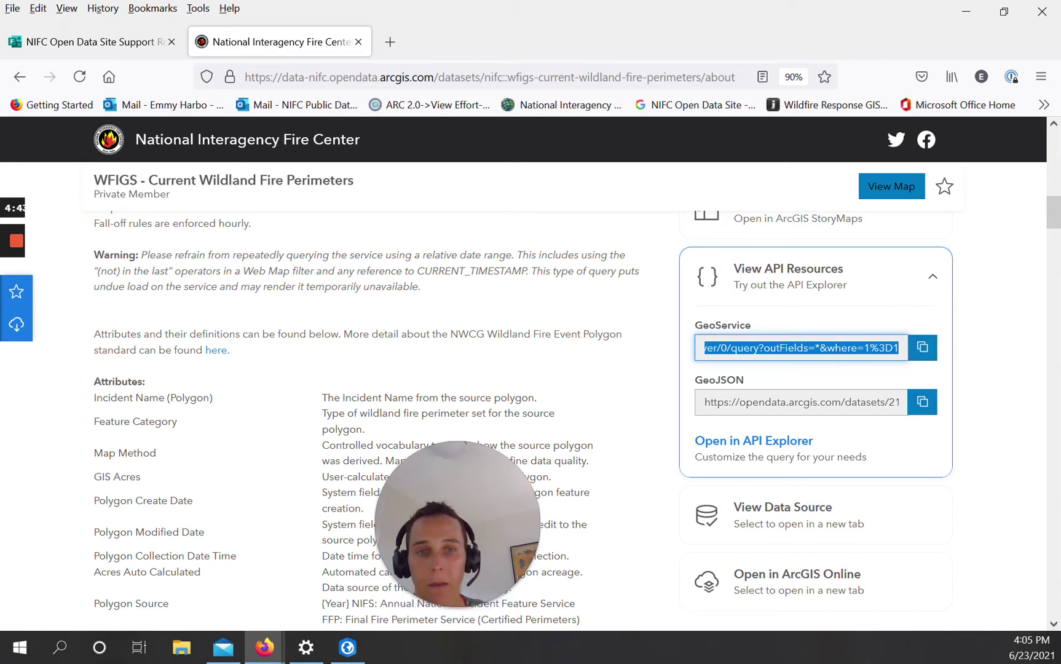
left_click(347, 647)
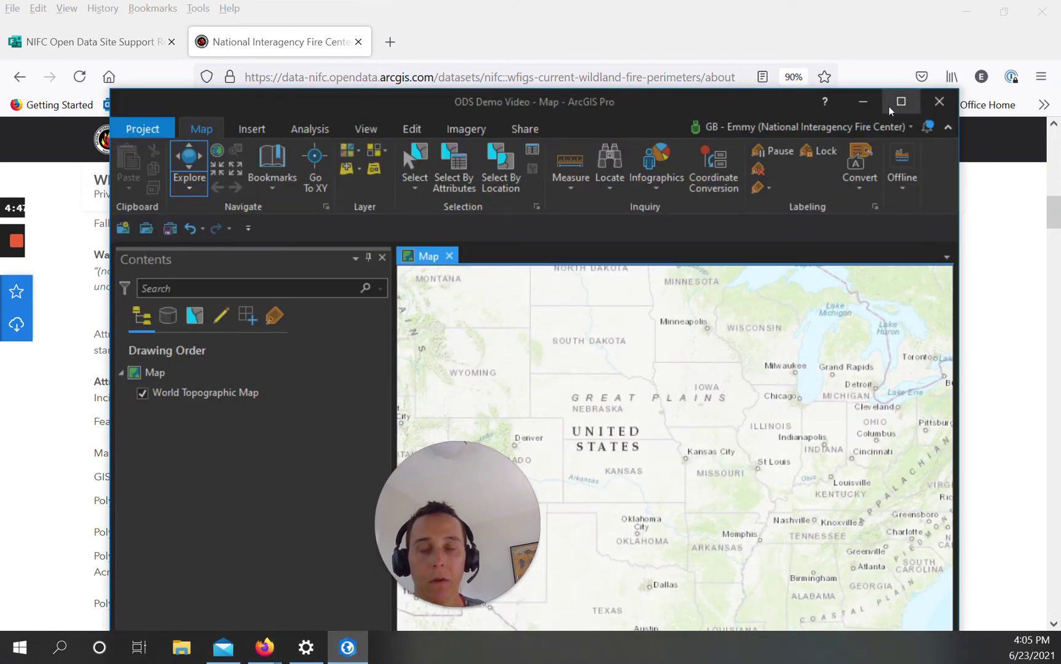
Step: Paste the copied perimeters GeoService URL into ArcGIS Pro's Add Data From Path dialog
left_click(889, 106)
left_click(346, 97)
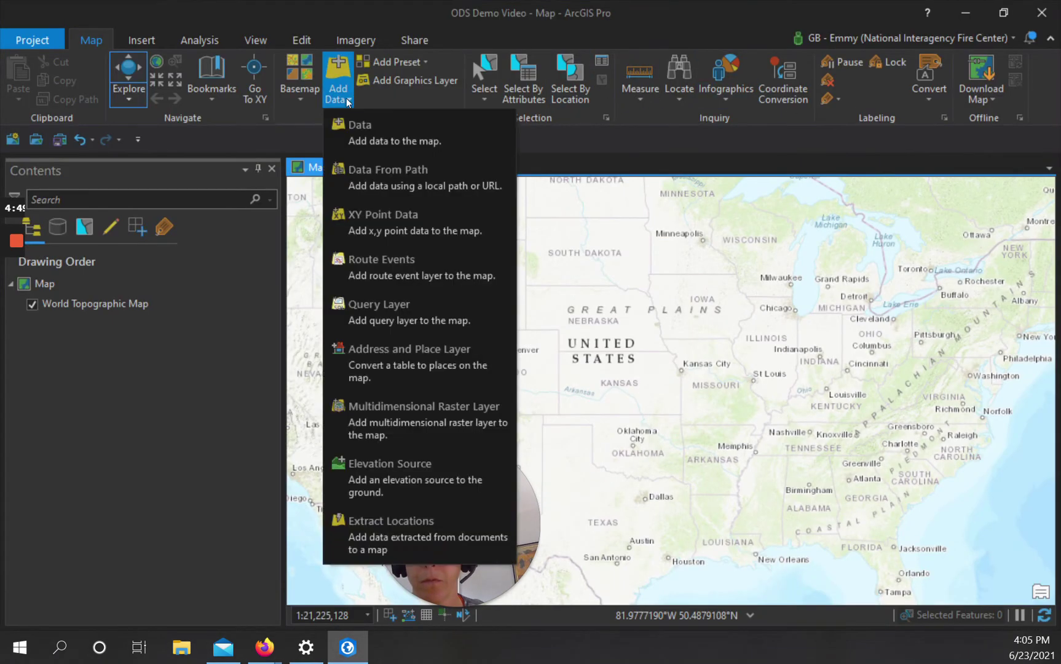
left_click(374, 175)
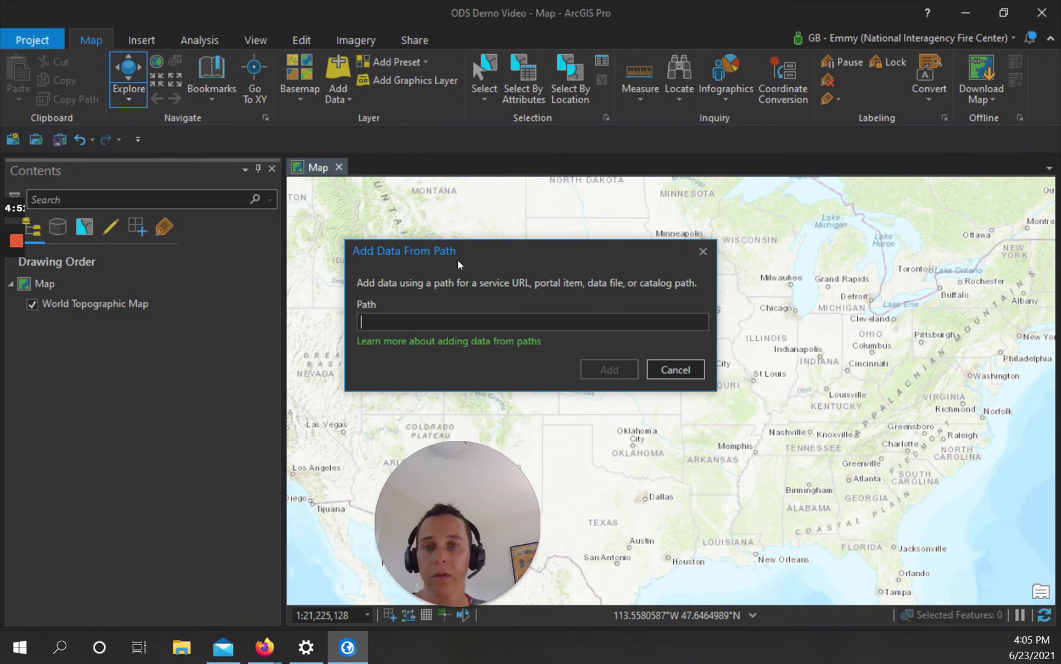
key("ctrl+v")
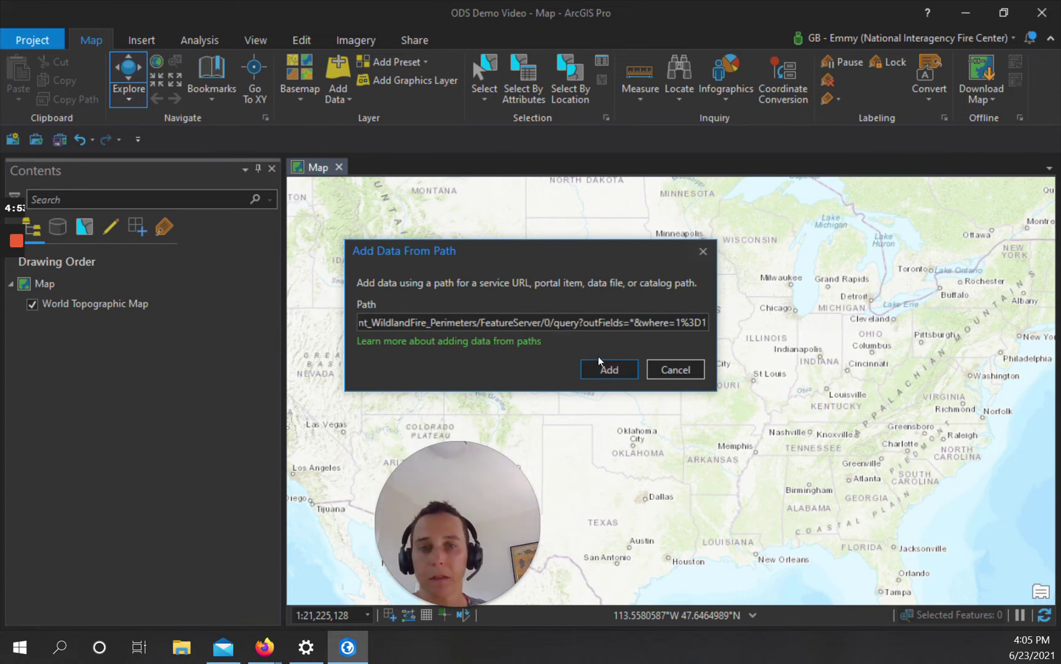
Step: Add the FH_Perimeter layer to the map and zoom in on the Arizona fire perimeters
left_click(608, 369)
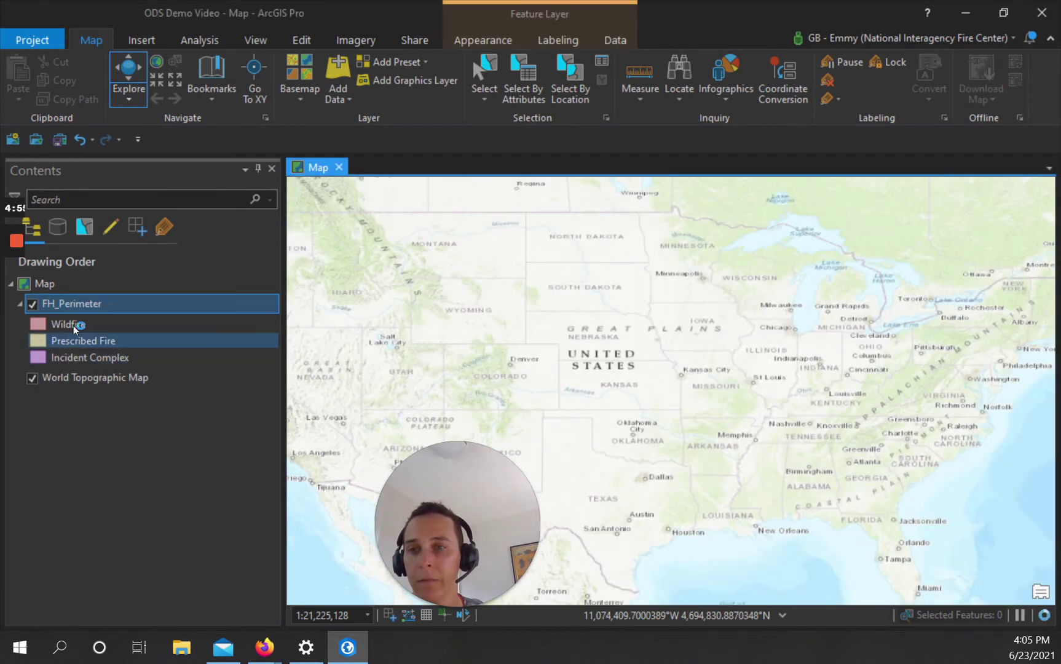
left_click_drag(381, 349, 552, 308)
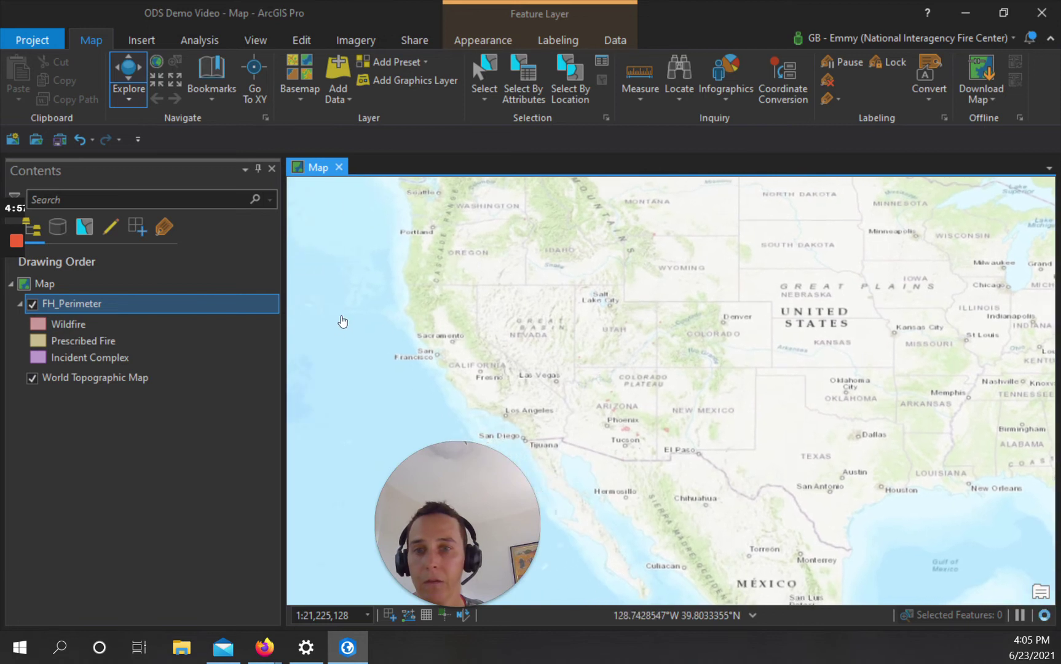
scroll(634, 415, "up", 4)
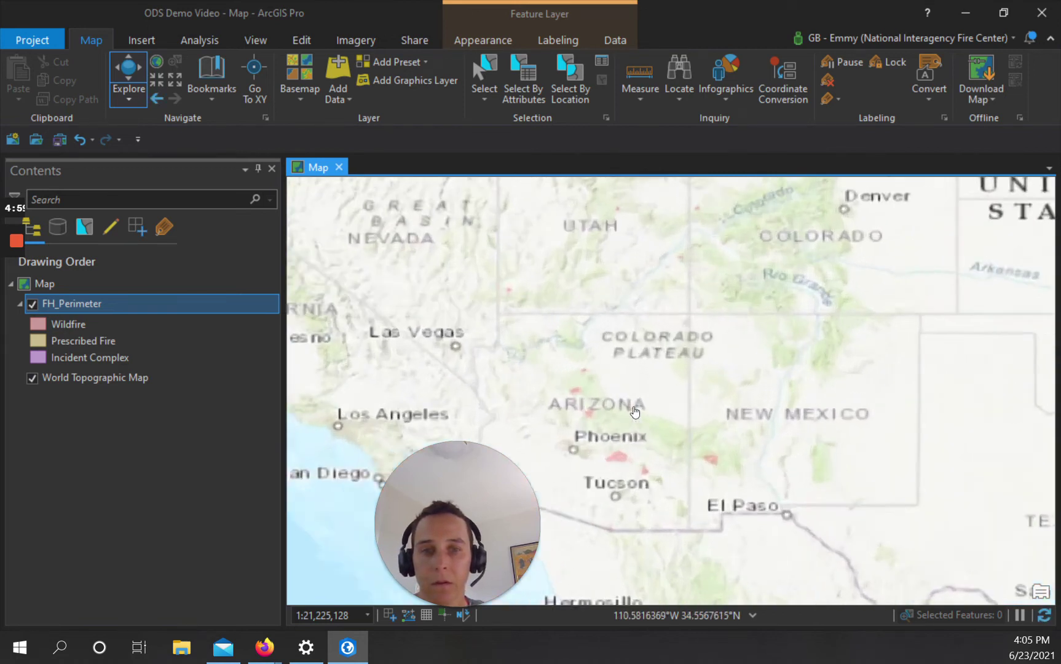
left_click_drag(690, 368, 753, 310)
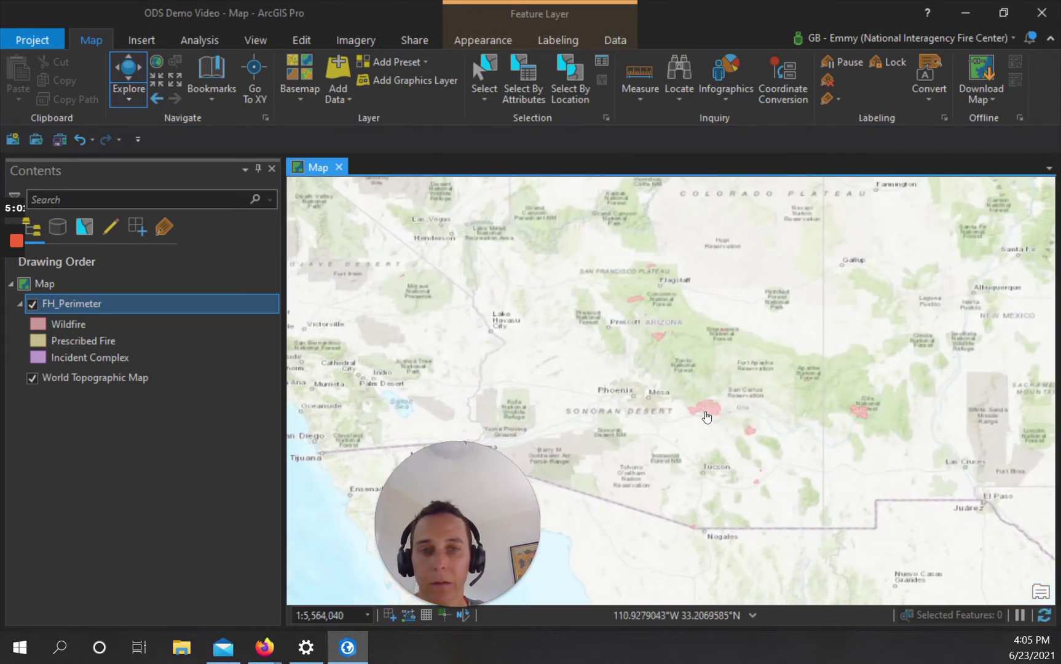
scroll(683, 379, "up", 1)
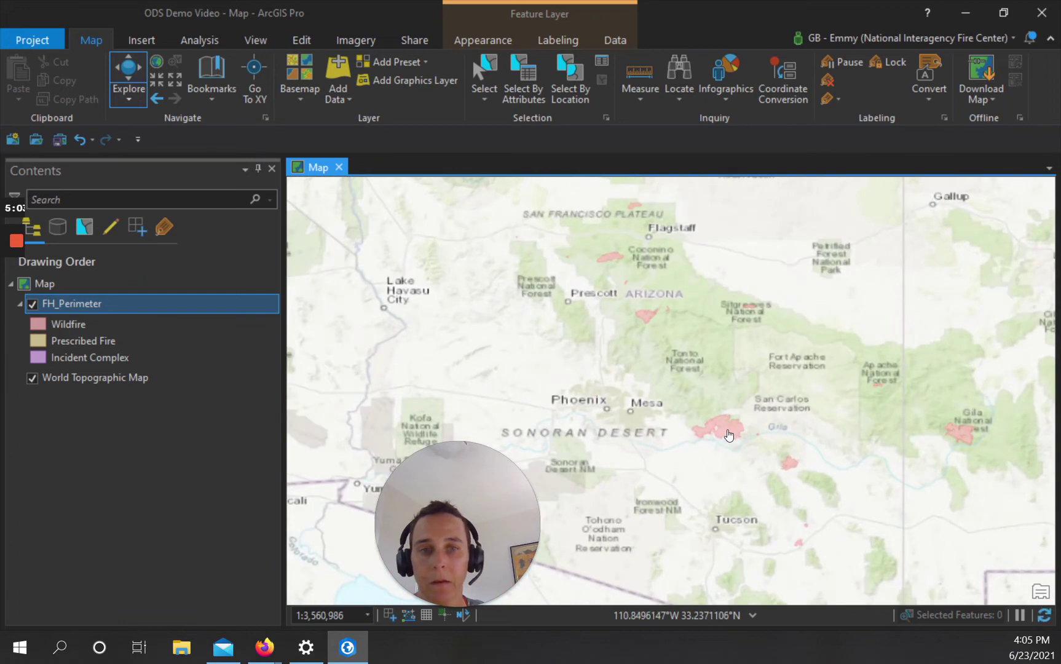
left_click(966, 12)
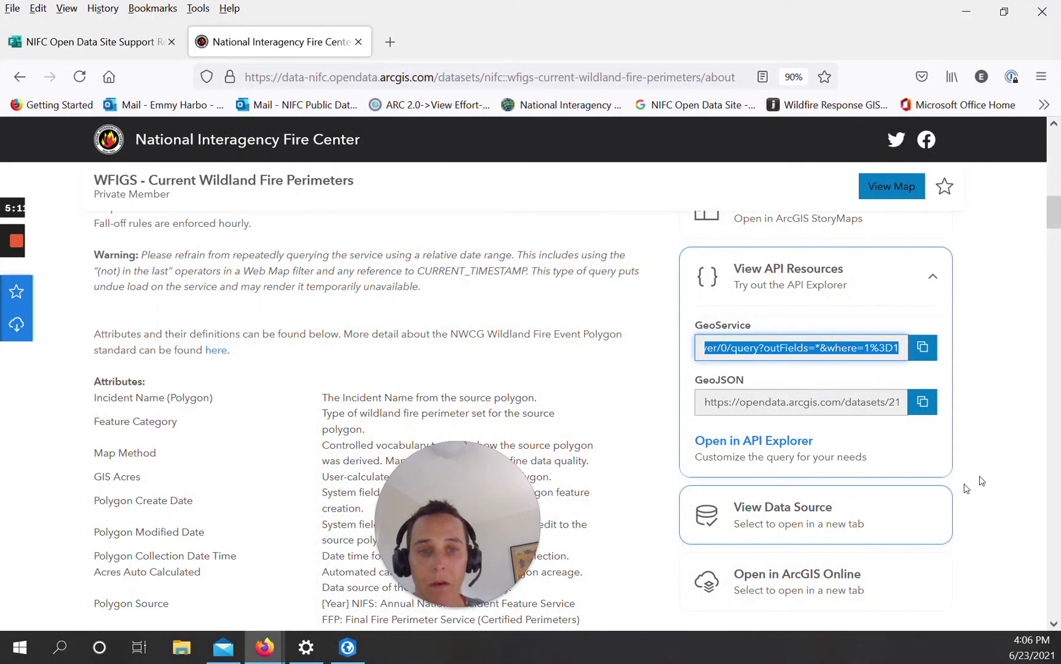
Step: Open the FH_Perimeter layer's REST data source in a new tab and scroll it
scroll(975, 480, "down", 2)
left_click(781, 433)
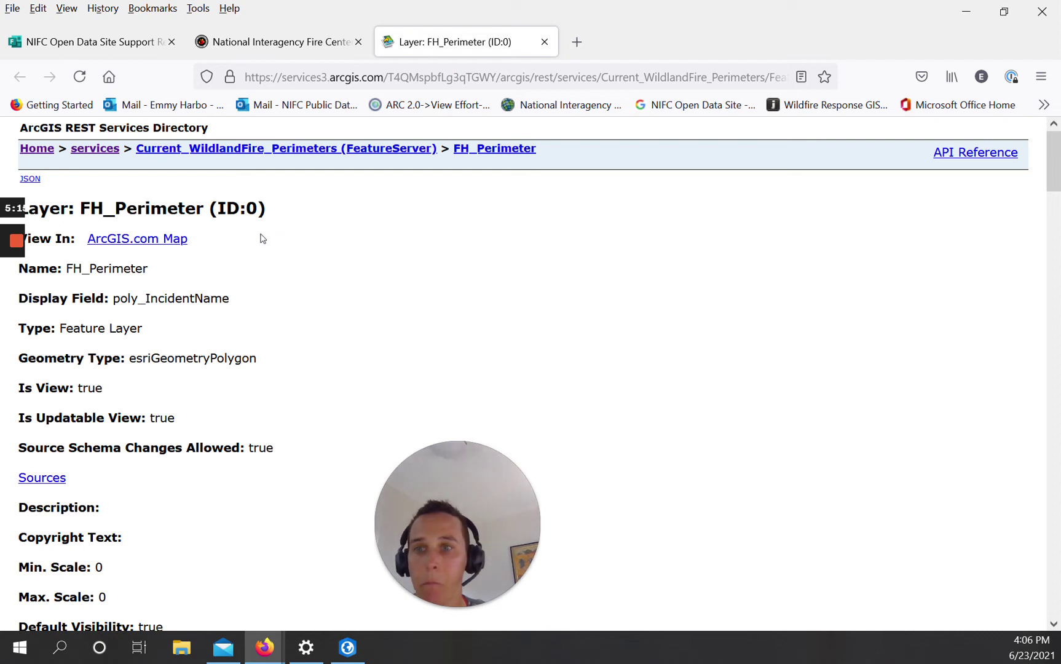
scroll(708, 348, "down", 2)
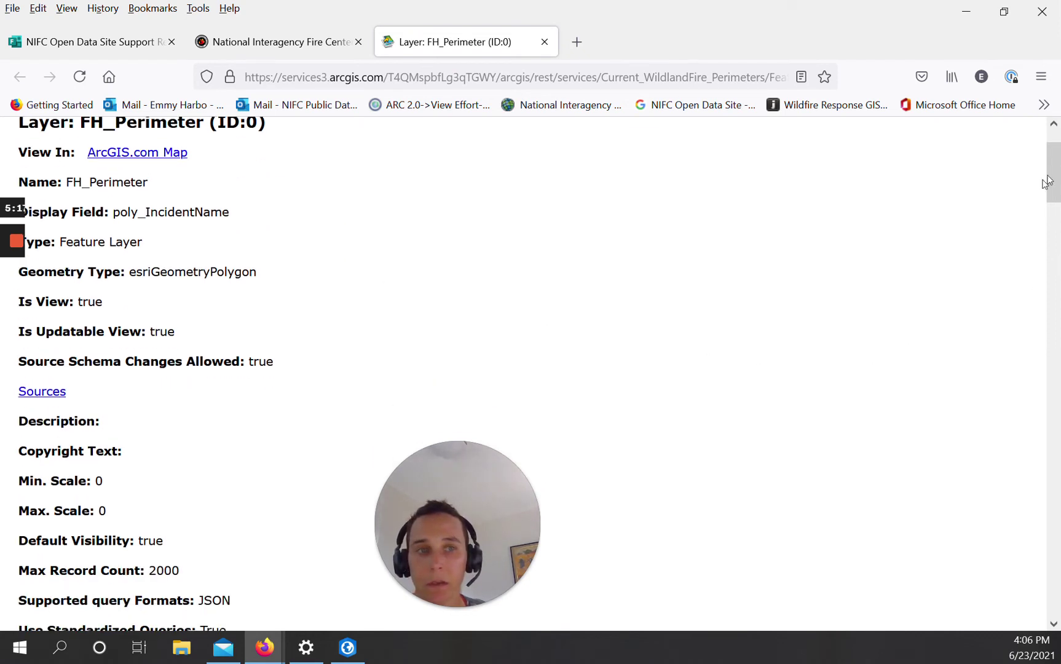
mouse_move(1046, 181)
left_mouse_down()
mouse_move(1053, 252)
mouse_move(998, 136)
left_mouse_up()
Step: Return to the WFIGS perimeters dataset page and scroll back to the top
left_click(301, 35)
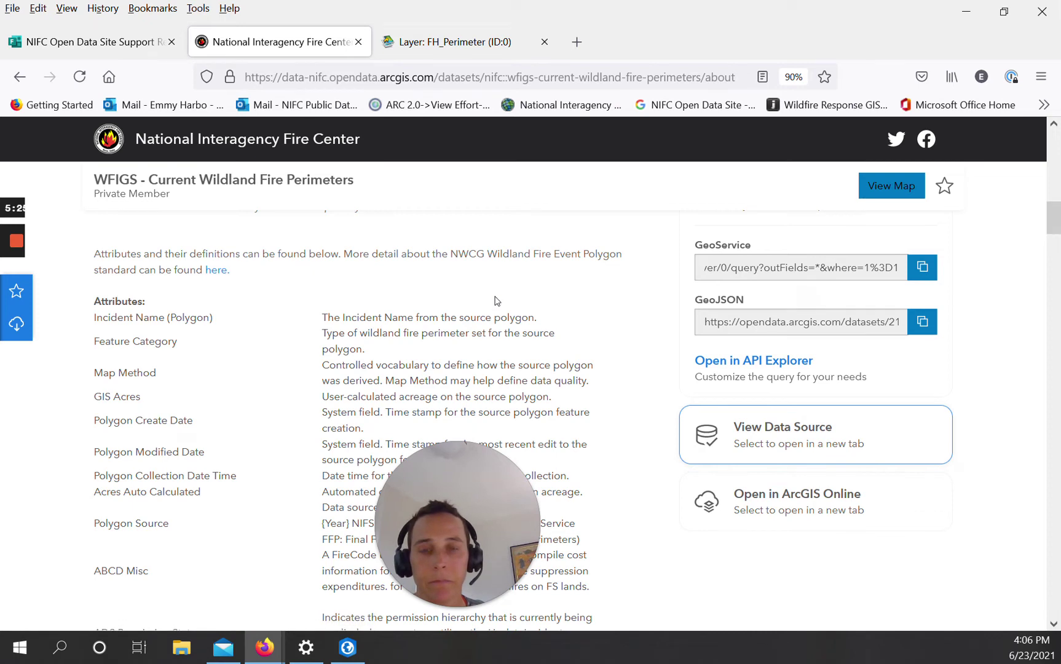
scroll(528, 308, "up", 3)
left_click_drag(1053, 206, 999, 154)
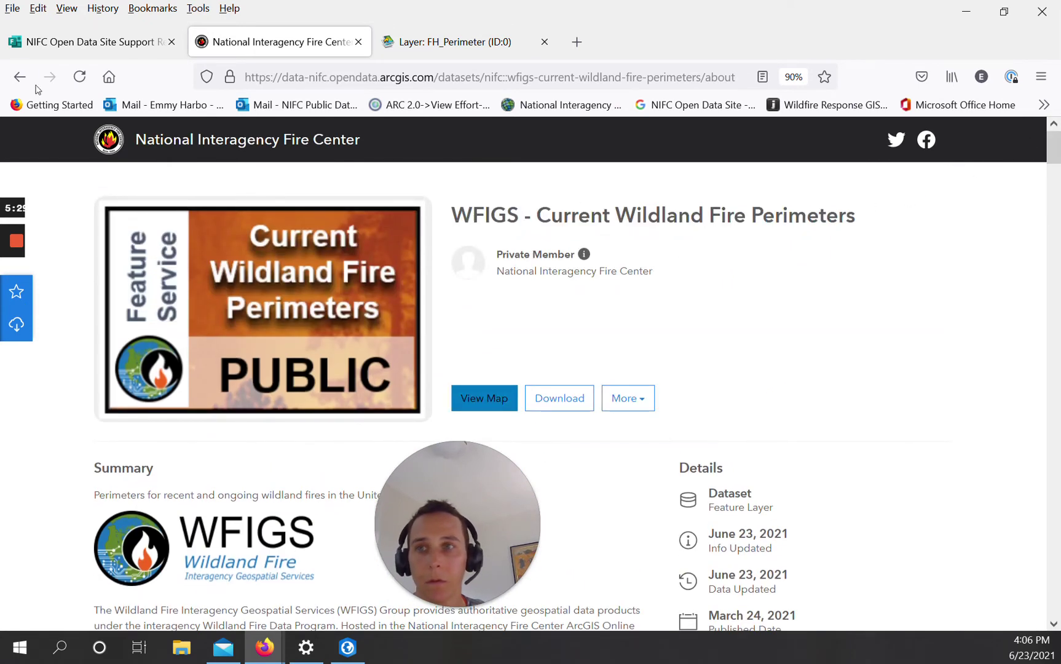
Step: Add an Incident Name (Polygon) filter and show the records as an attribute table
left_click(20, 76)
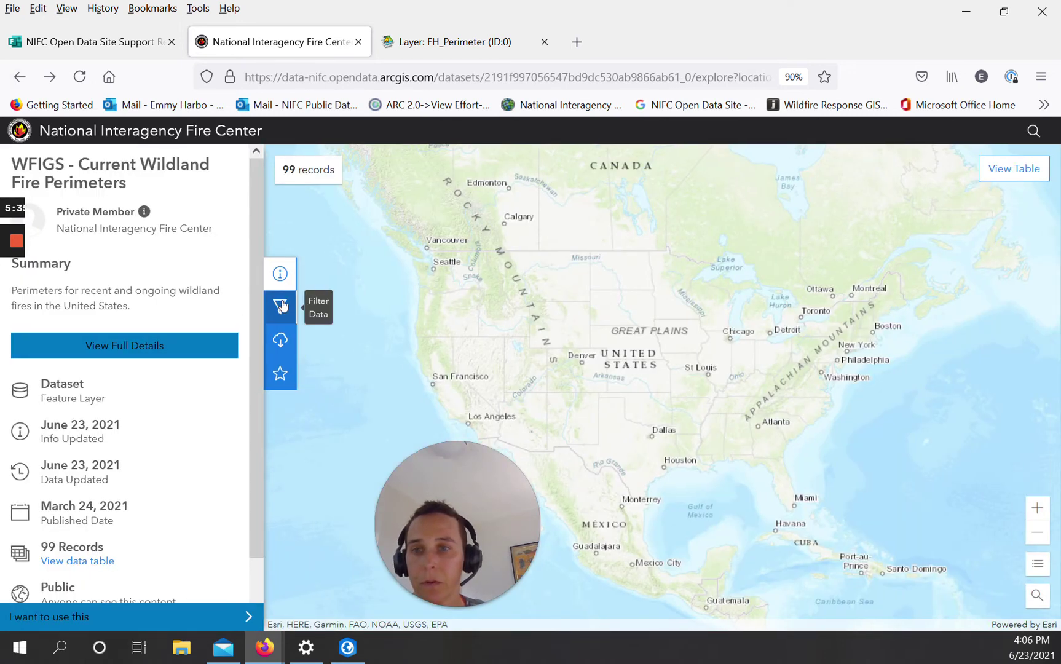
left_click(280, 311)
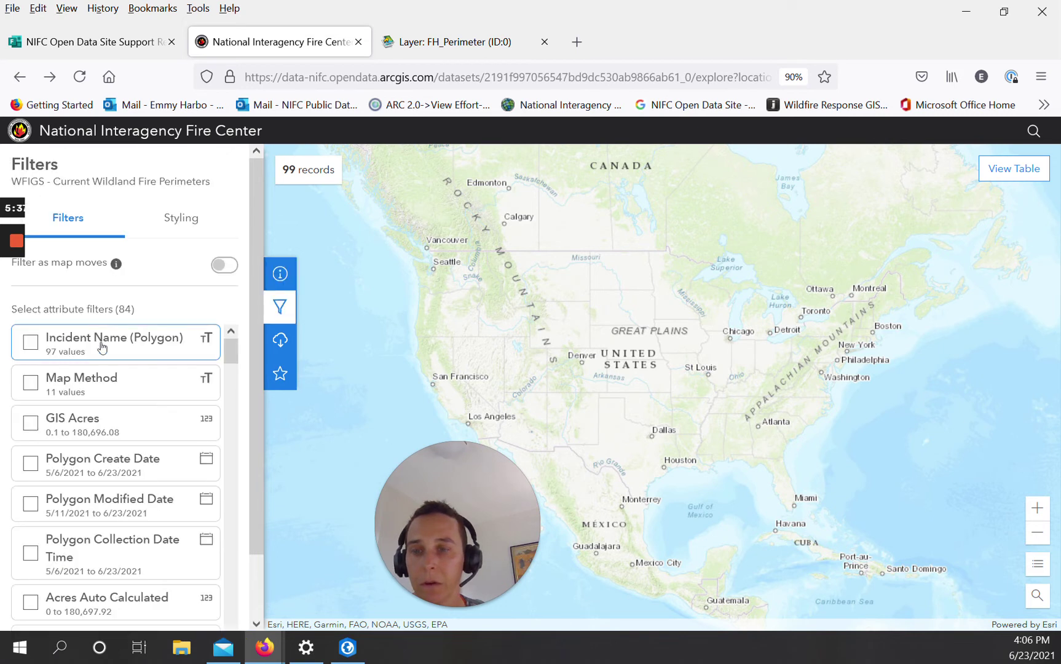
left_click(32, 343)
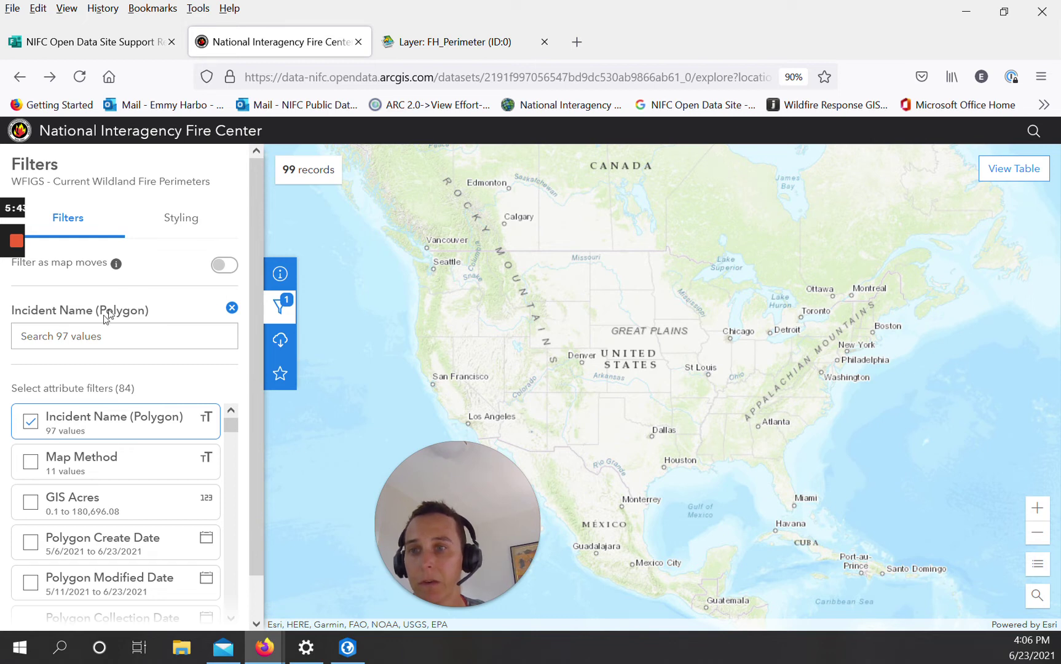
left_click(1007, 172)
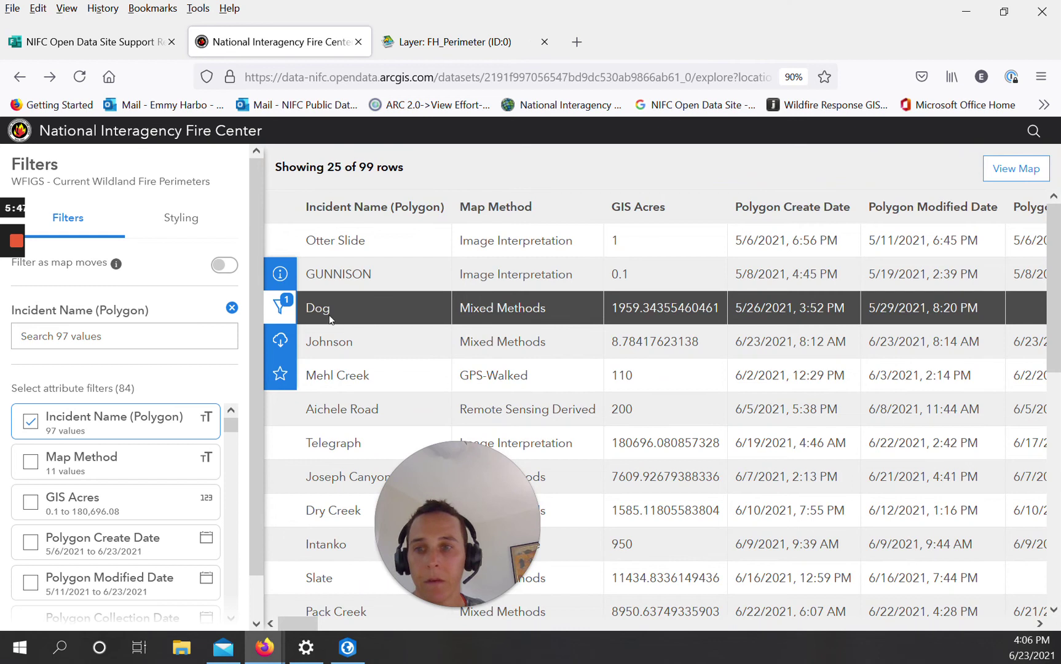
Step: Search the incident names for 'Dog' and filter the table to that incident
left_click(280, 304)
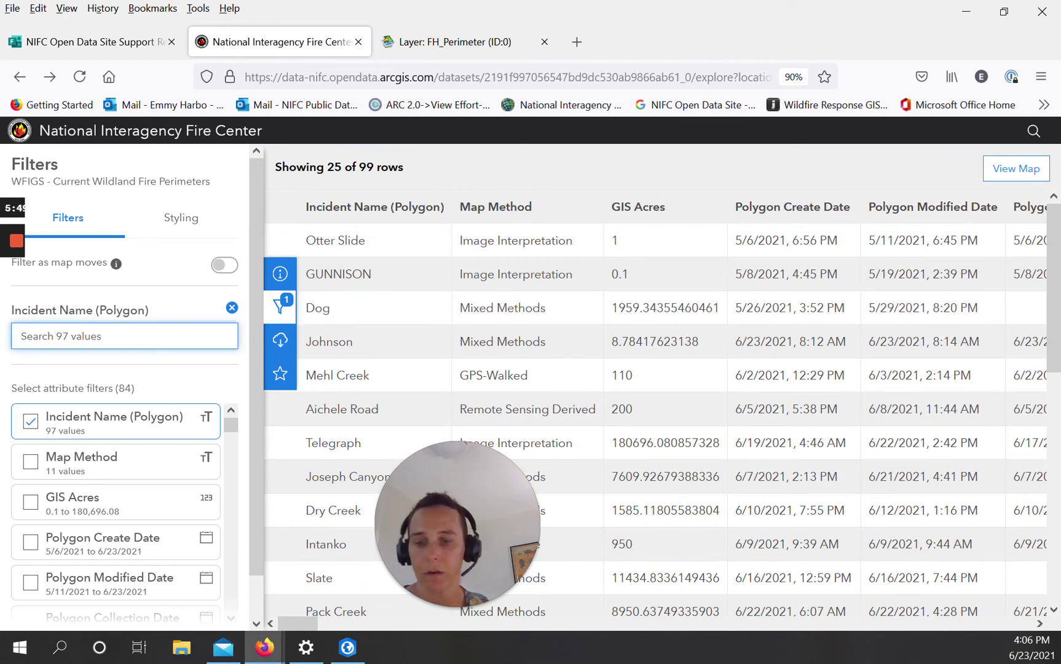
type("Dog")
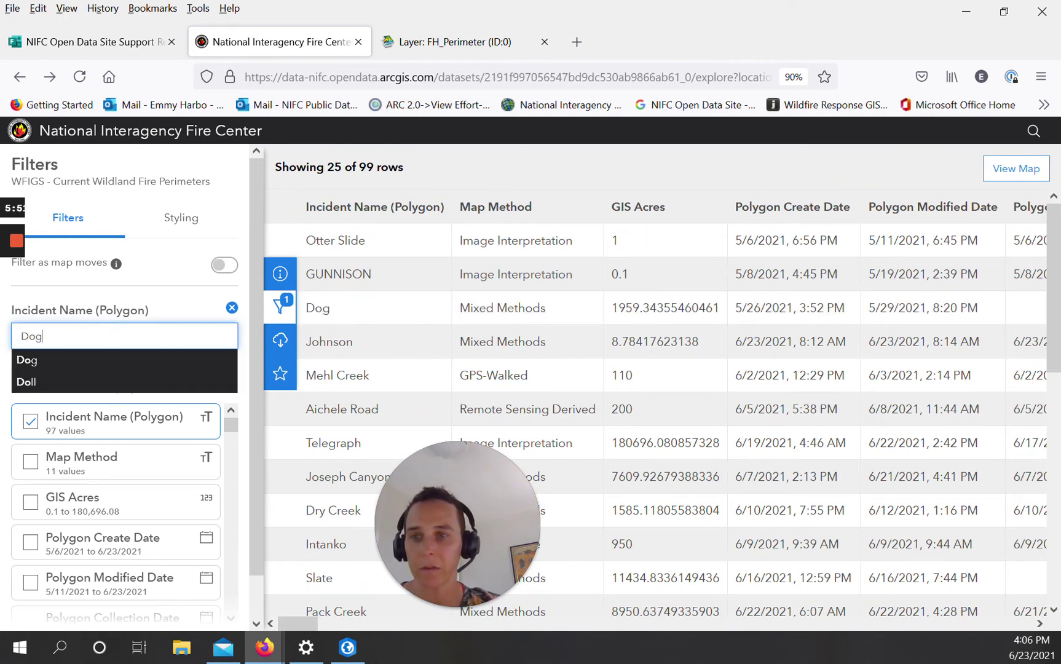
left_click(34, 367)
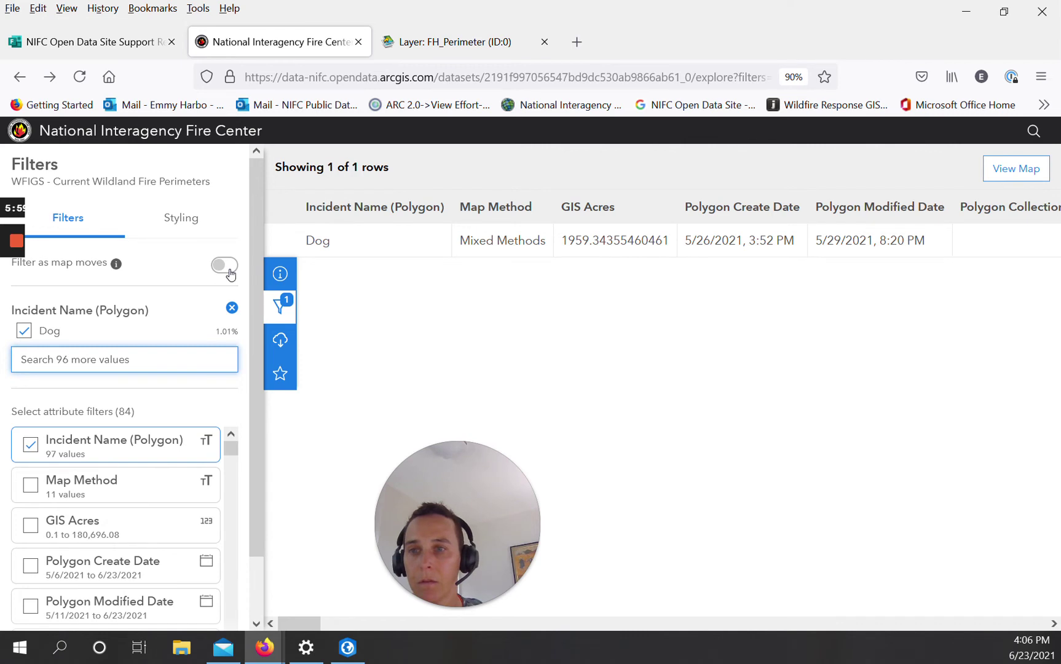
left_click(279, 339)
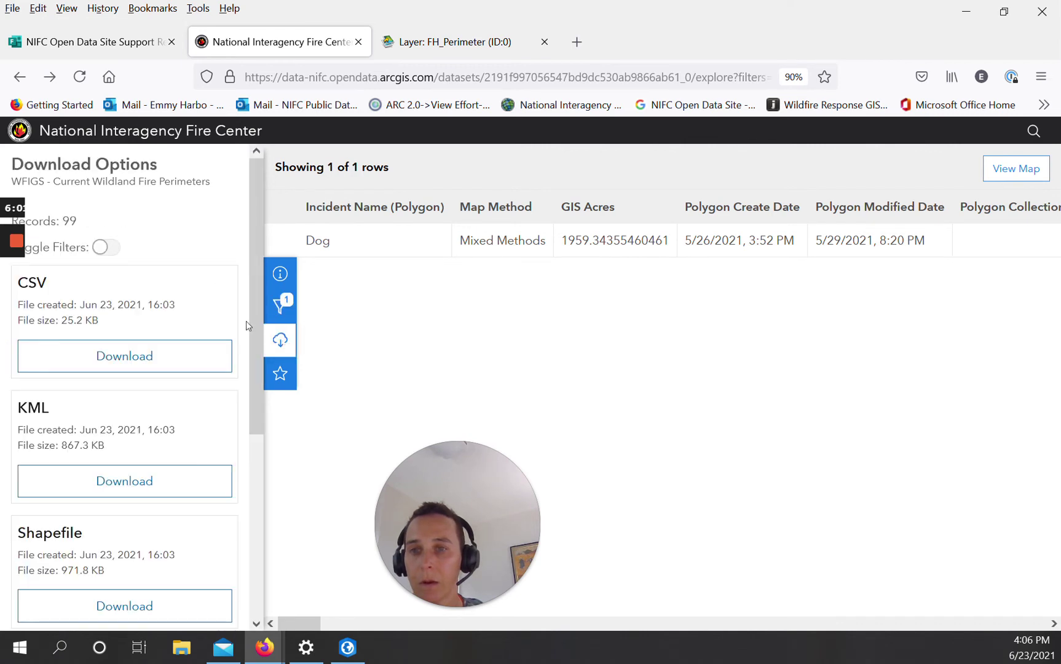
Step: Compare download options with and without the Dog filter, then view the filtered data on a map
left_click(115, 251)
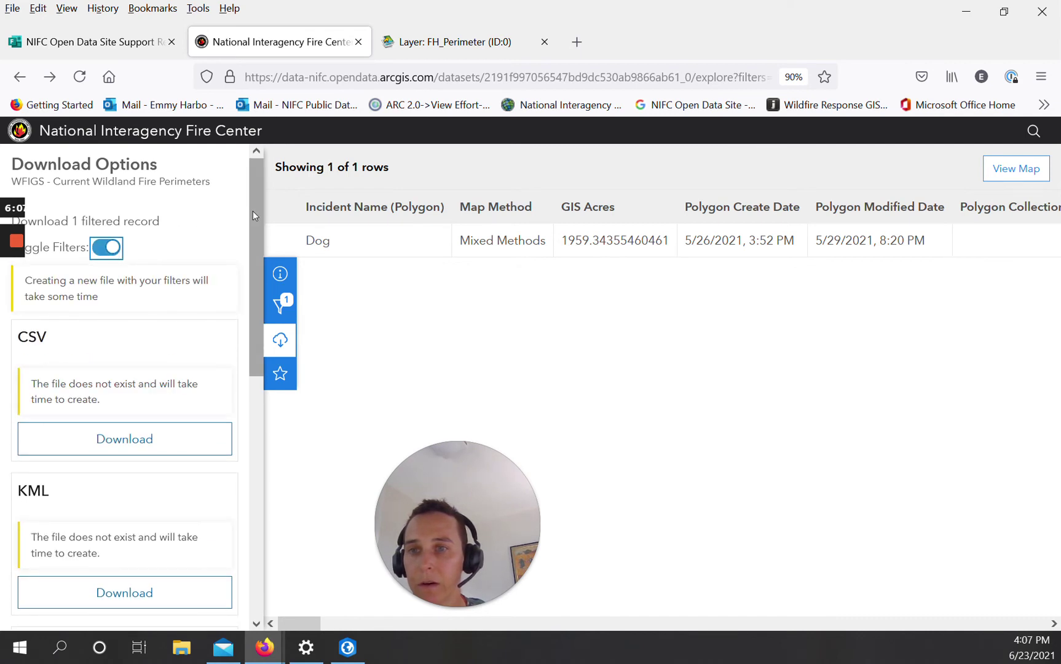
left_click_drag(254, 213, 220, 419)
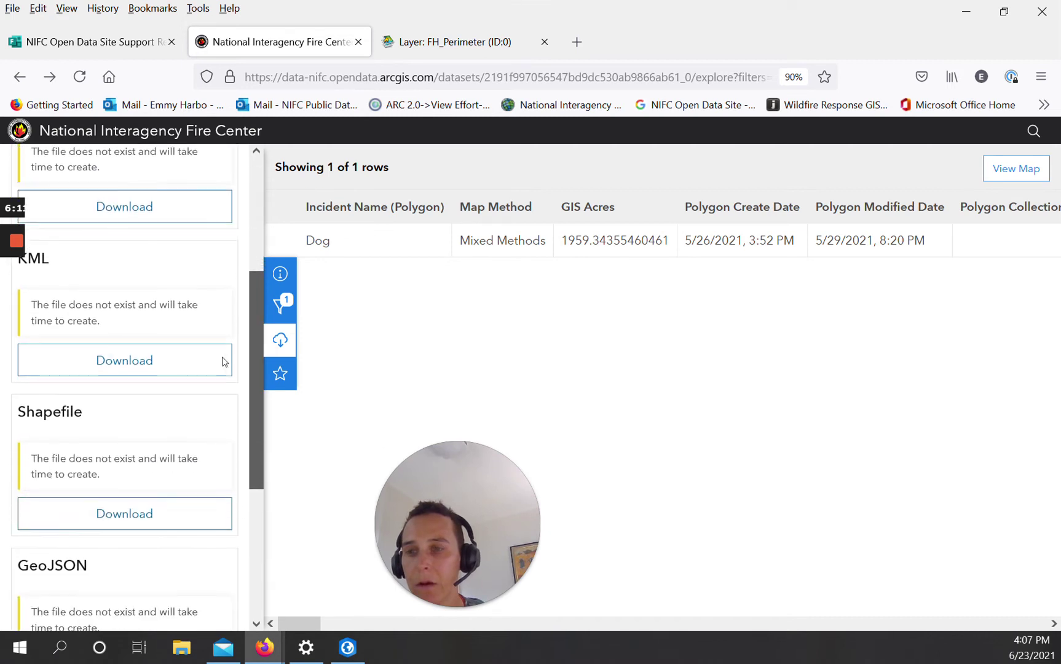
scroll(220, 419, "down", 3)
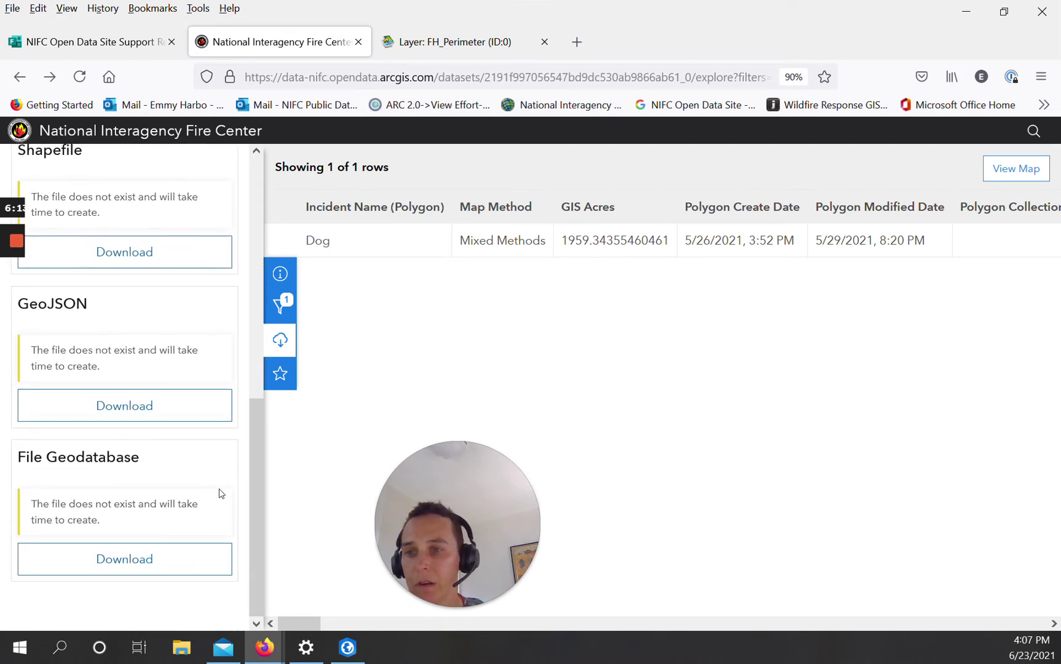
scroll(226, 430, "up", 4)
scroll(225, 360, "up", 7)
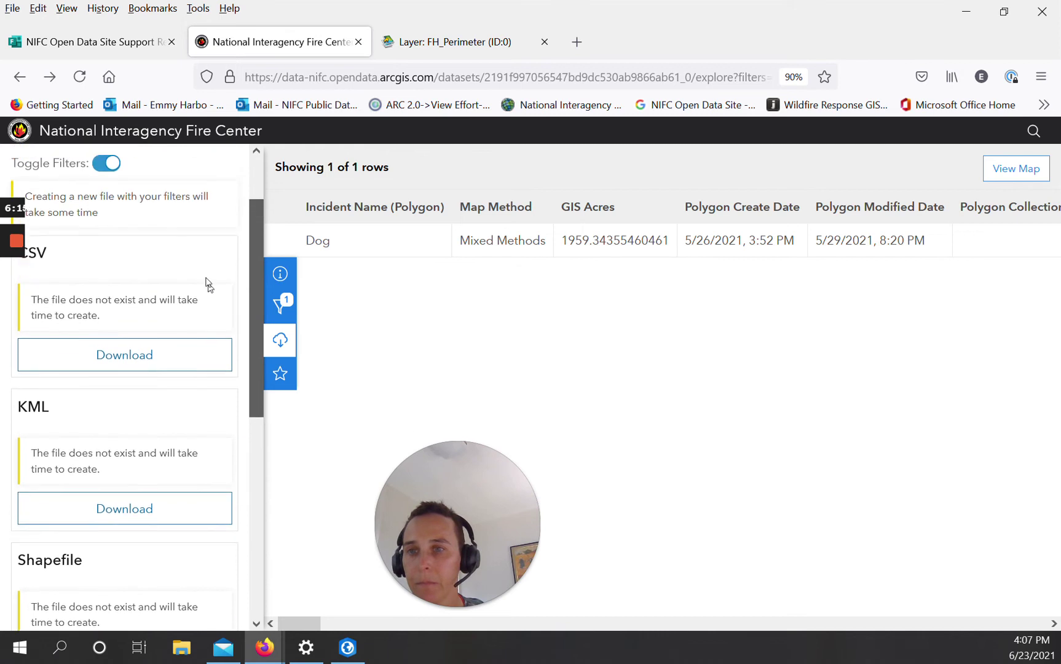
scroll(209, 284, "up", 2)
left_click(105, 247)
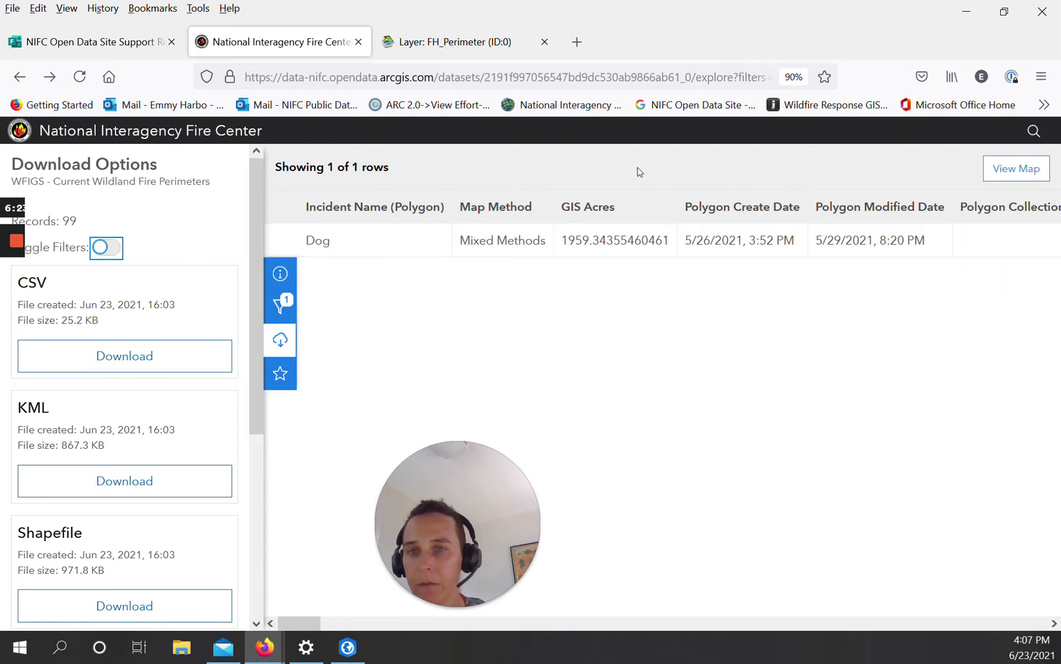
left_click(997, 177)
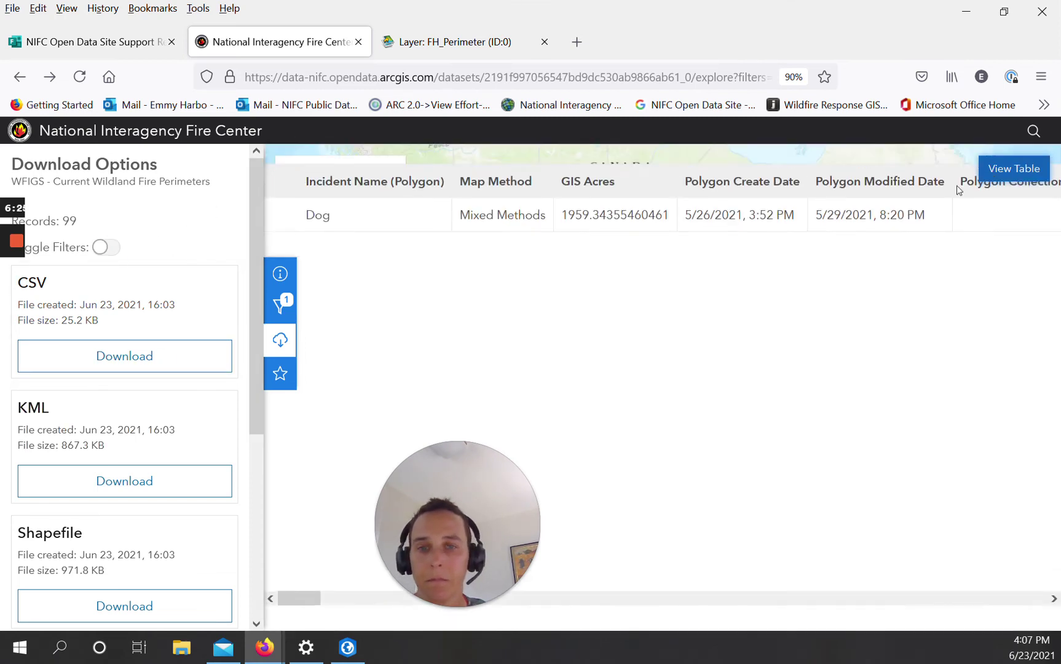
Step: Return to the open data home page and browse the Historic Wildland Fires datasets
left_click(120, 139)
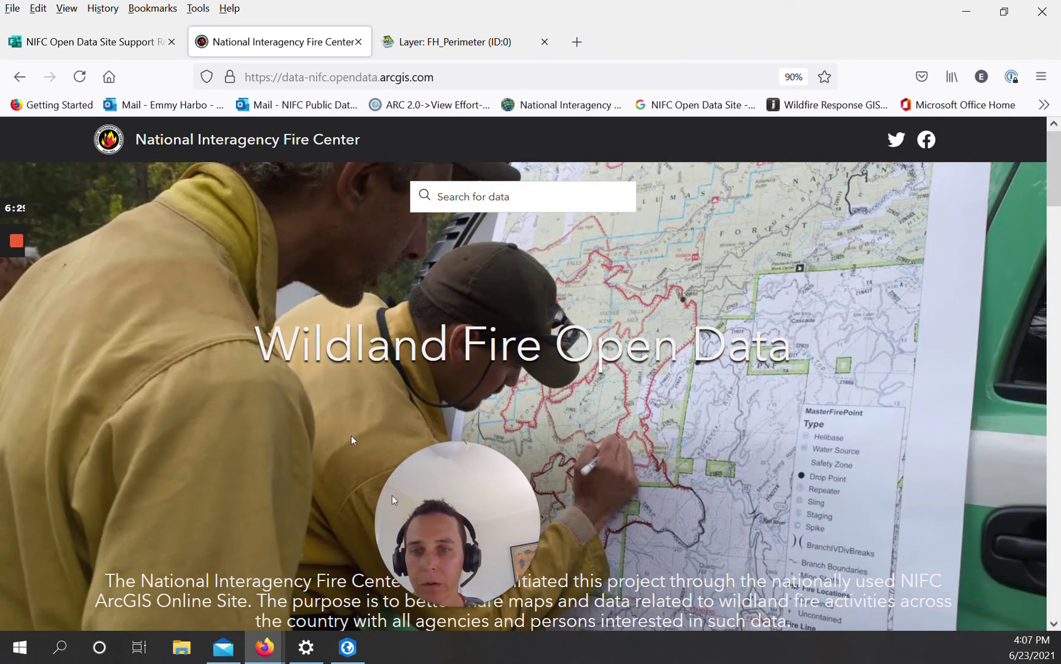
left_click_drag(499, 507, 962, 569)
scroll(424, 495, "down", 7)
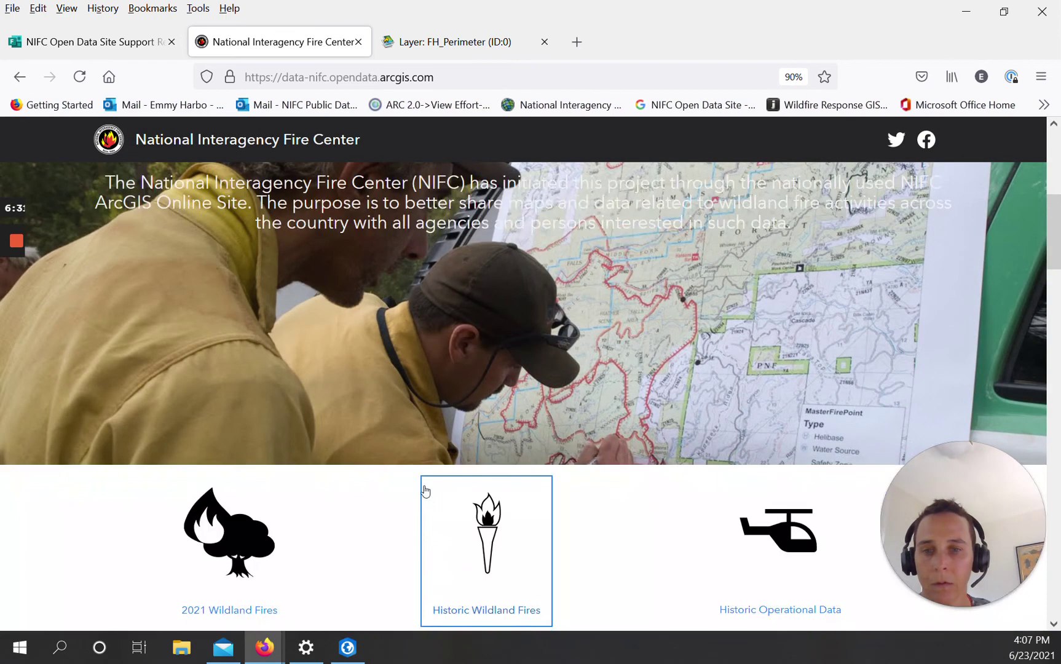
scroll(580, 502, "down", 2)
left_click(432, 407)
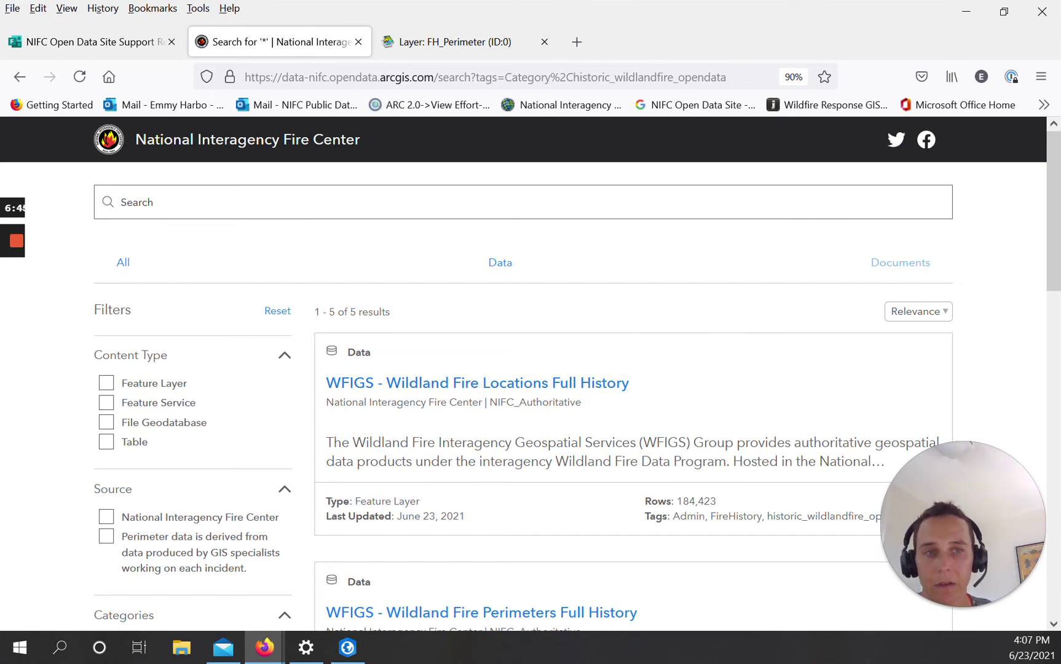
left_click_drag(1052, 188, 1057, 239)
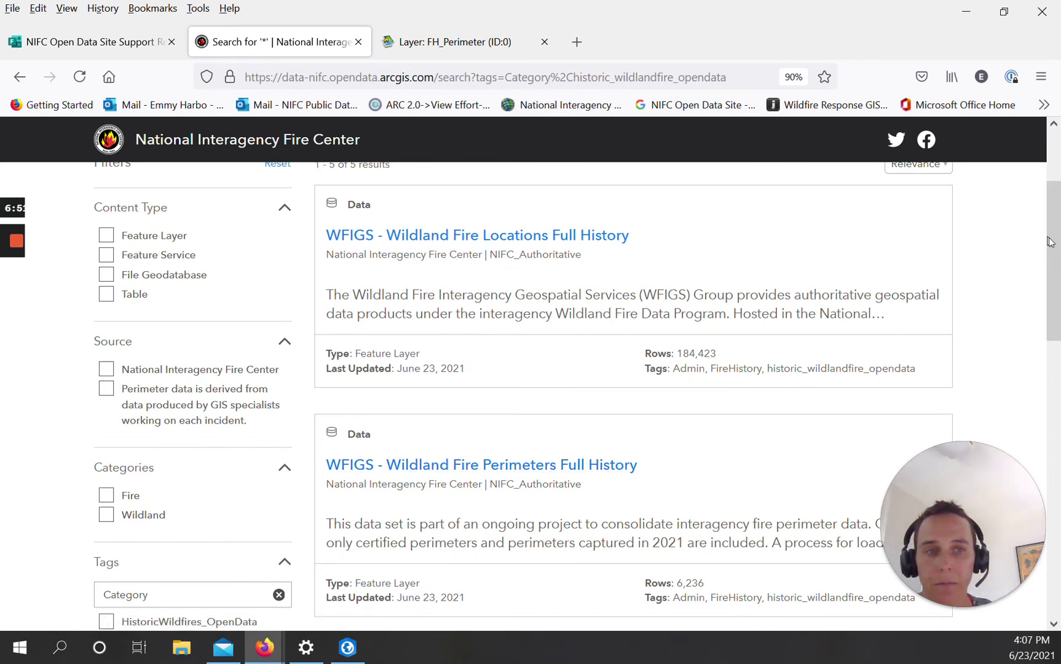
left_click_drag(1052, 246, 1055, 341)
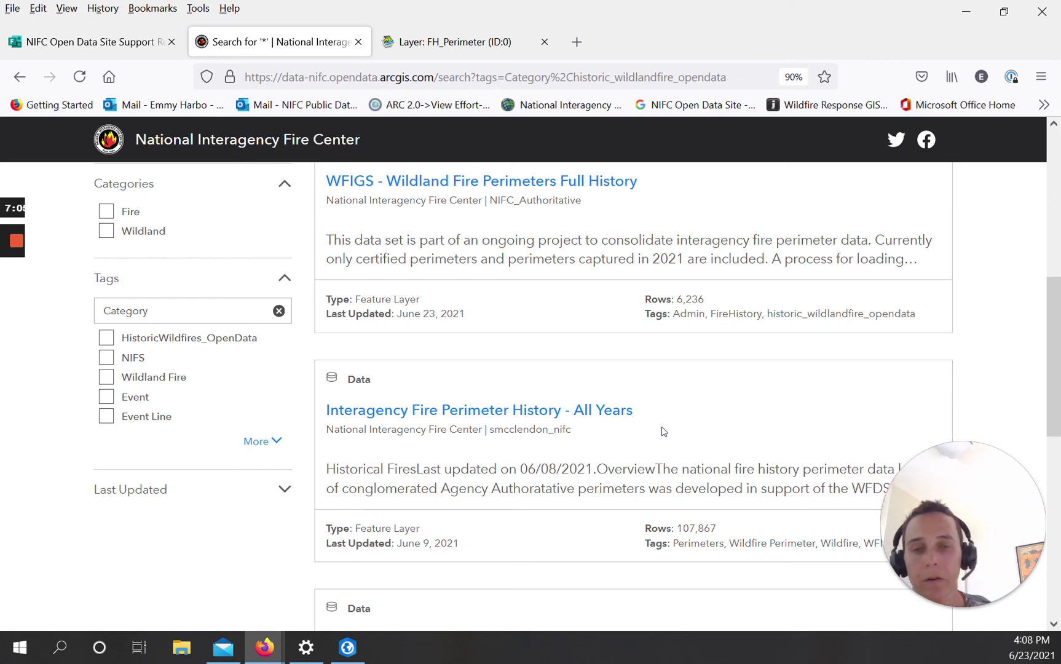
Step: View the Interagency Fire Perimeter History - All Years dataset, then reopen Historic Wildland Fires
left_click(605, 410)
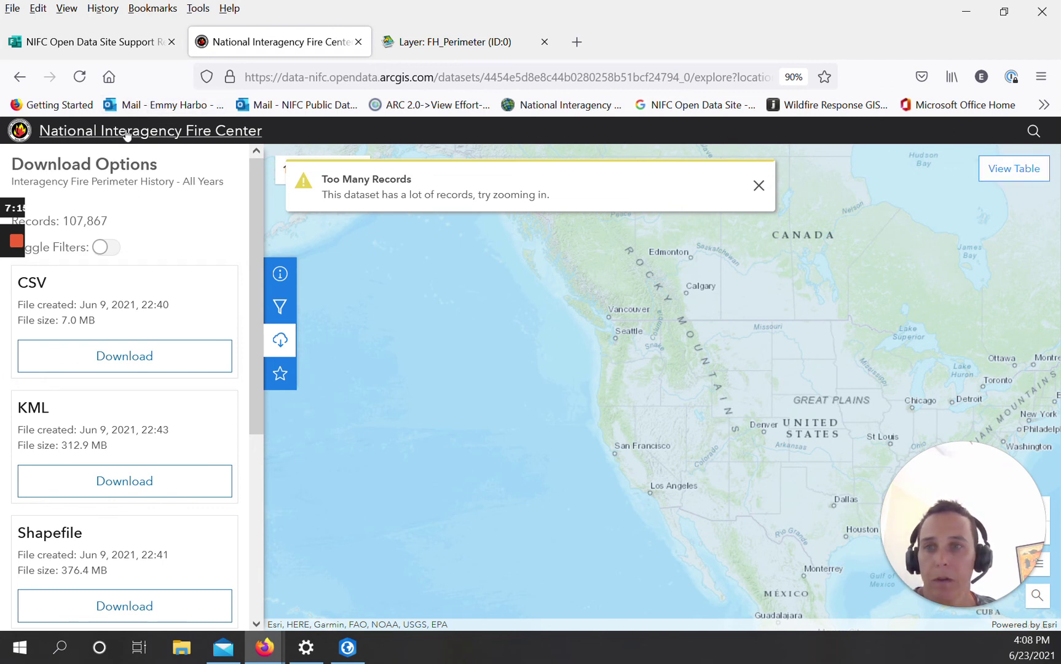
left_click(145, 145)
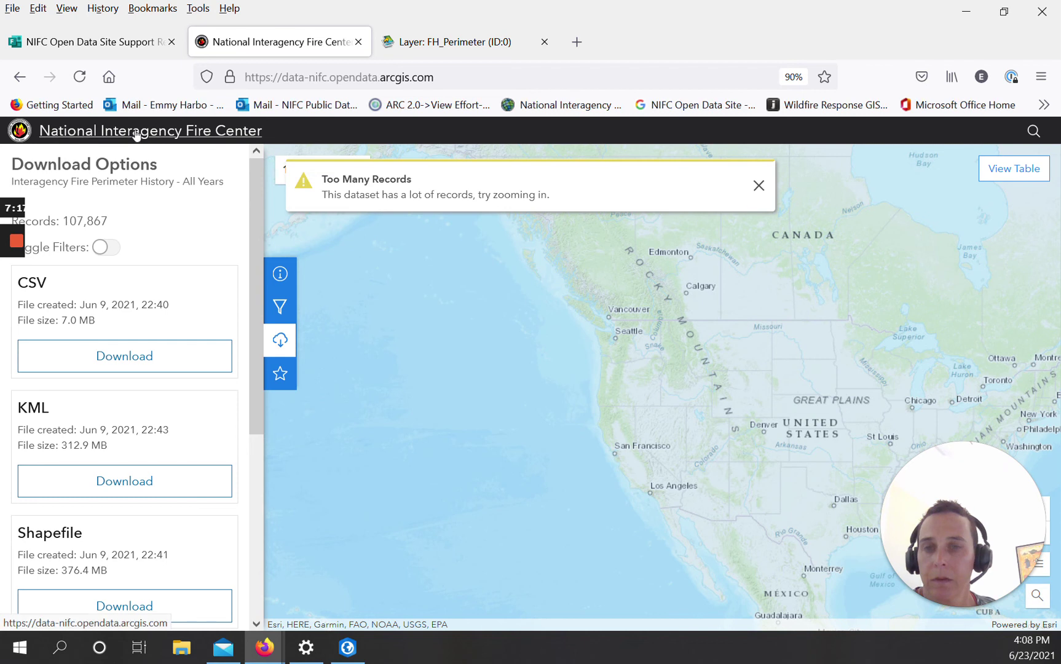
scroll(642, 499, "down", 4)
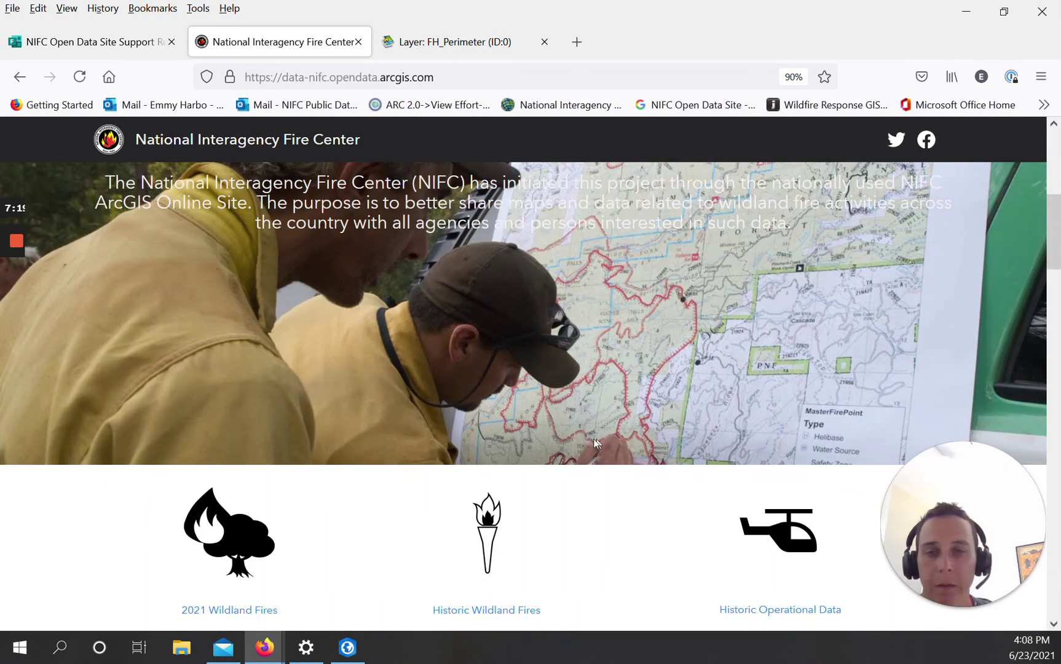
left_click(495, 543)
scroll(498, 414, "down", 2)
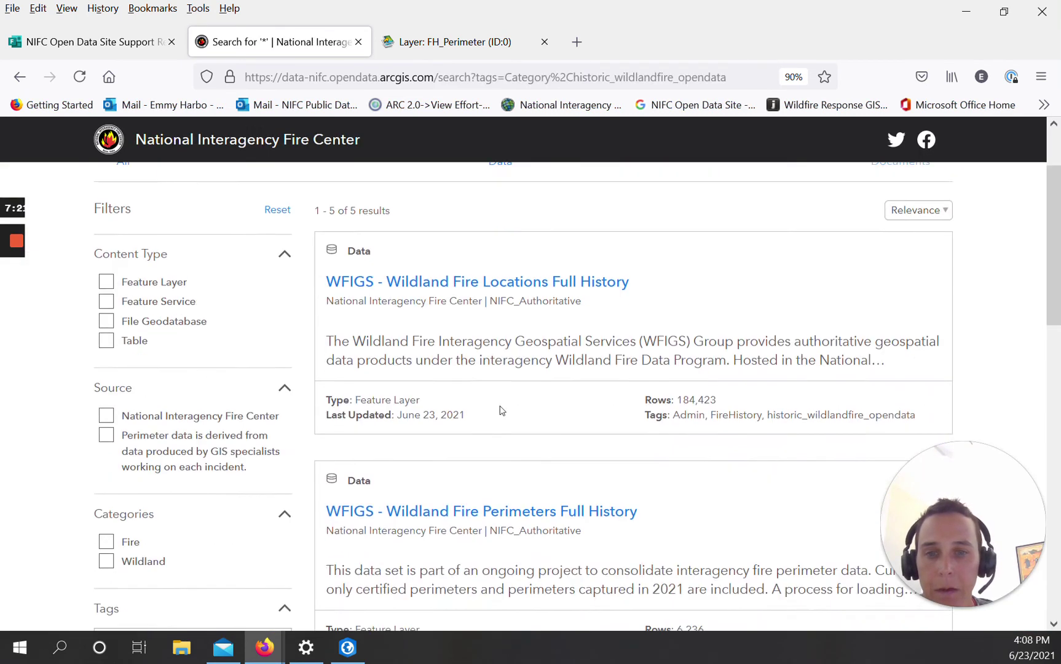
scroll(499, 414, "down", 2)
scroll(498, 414, "down", 2)
scroll(674, 384, "down", 2)
scroll(673, 379, "down", 2)
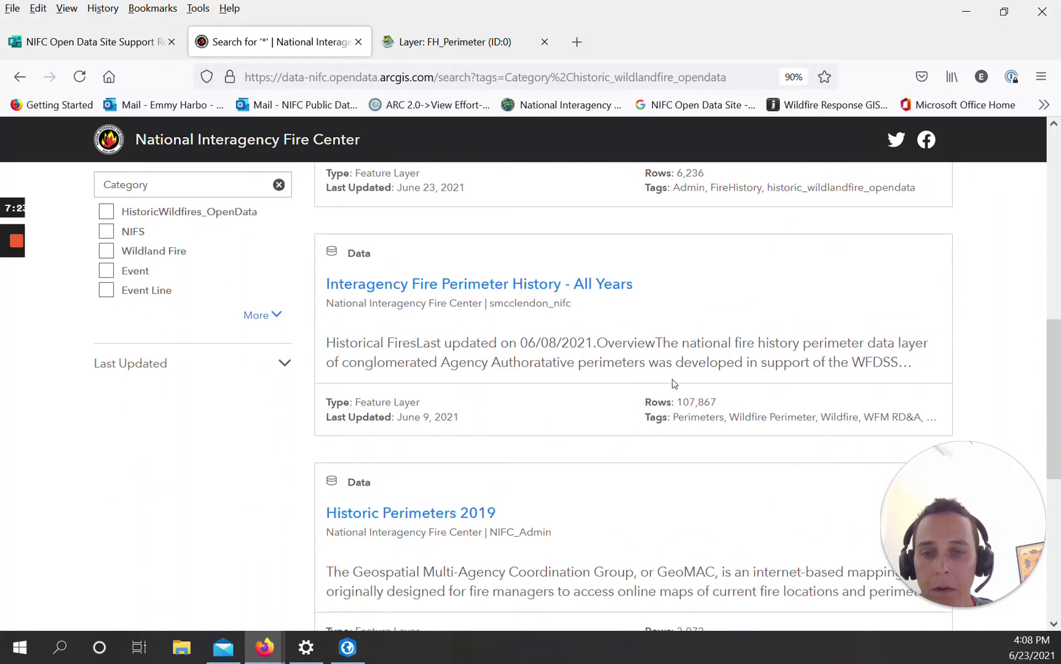
scroll(671, 376, "down", 2)
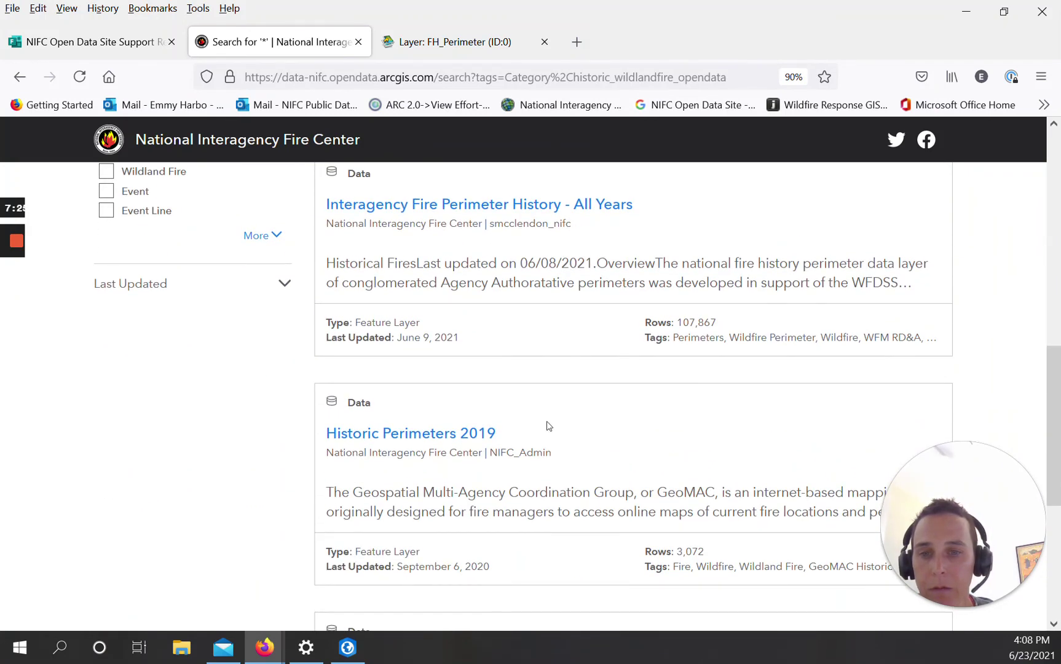
scroll(633, 393, "down", 4)
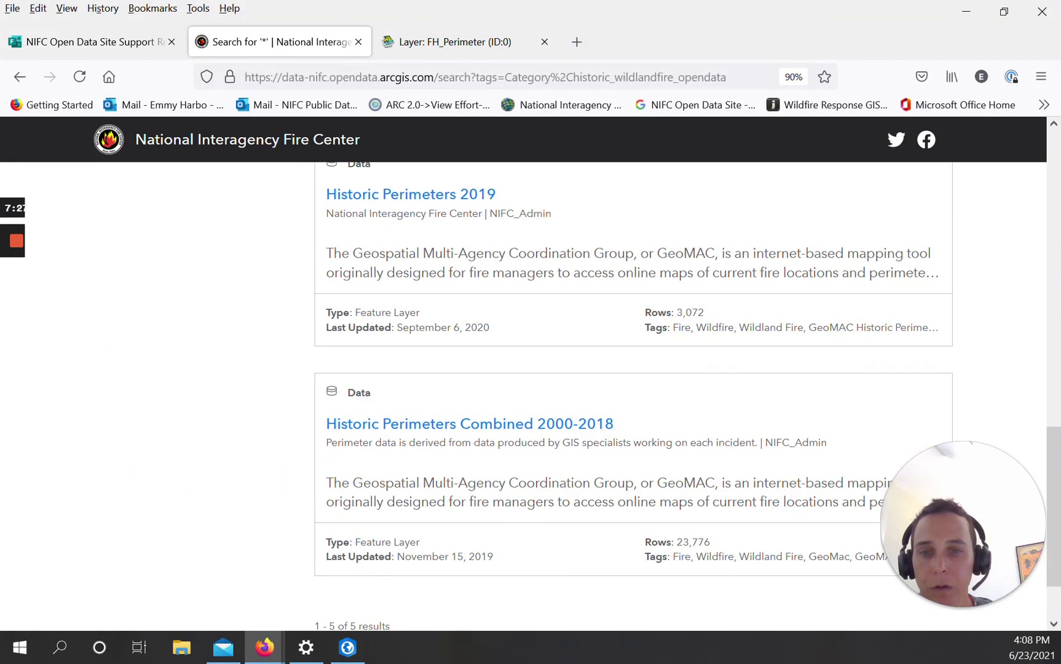
scroll(633, 393, "down", 2)
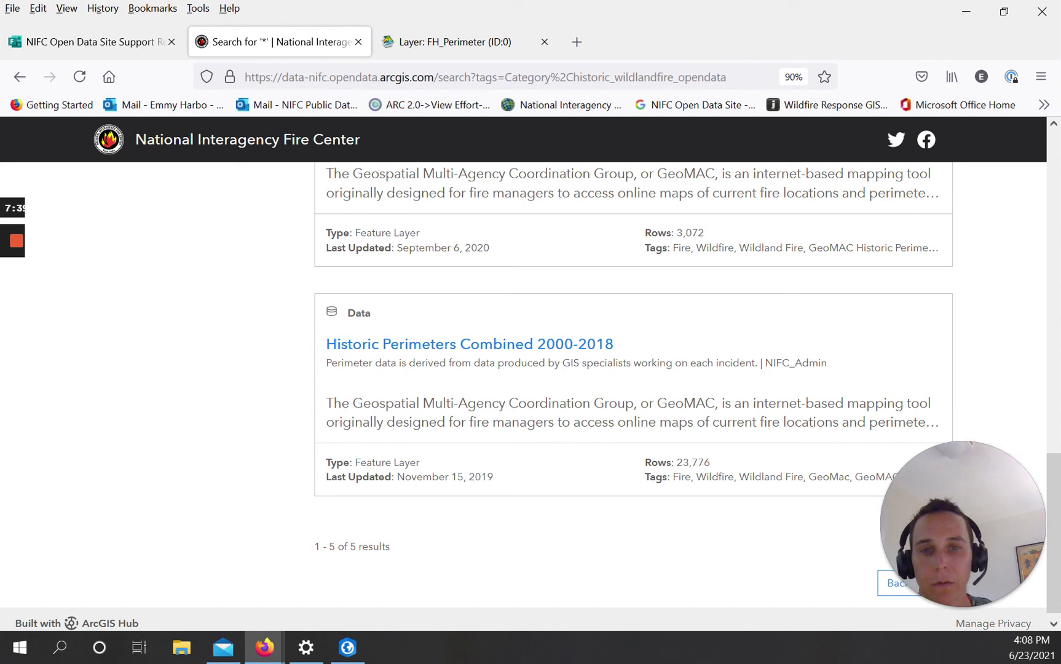
scroll(663, 392, "up", 3)
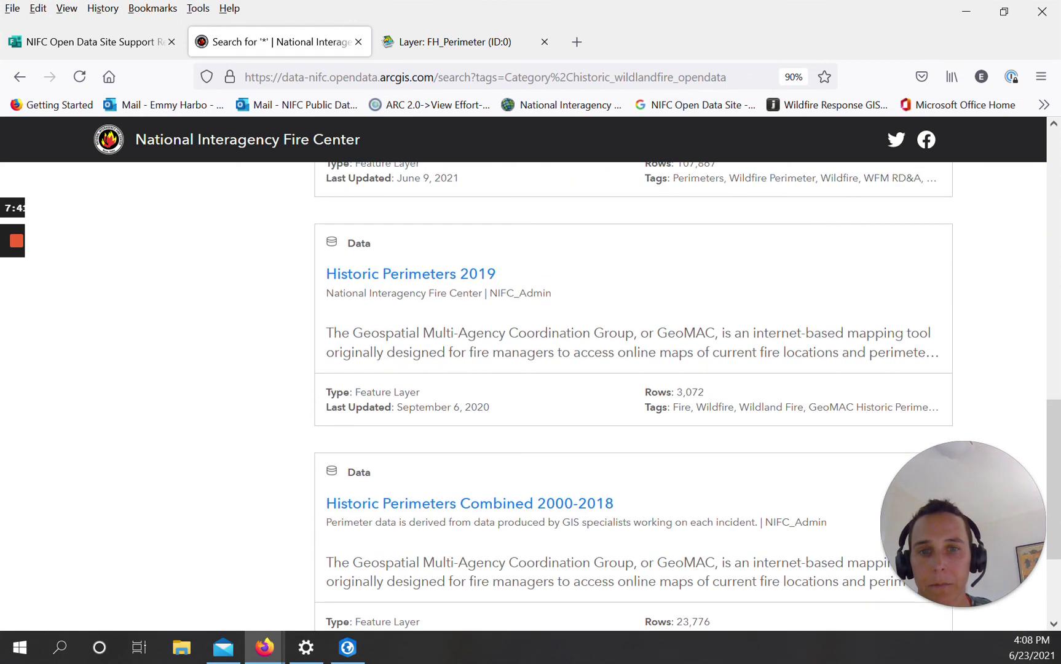
scroll(663, 393, "up", 5)
scroll(662, 394, "up", 4)
scroll(661, 394, "up", 1)
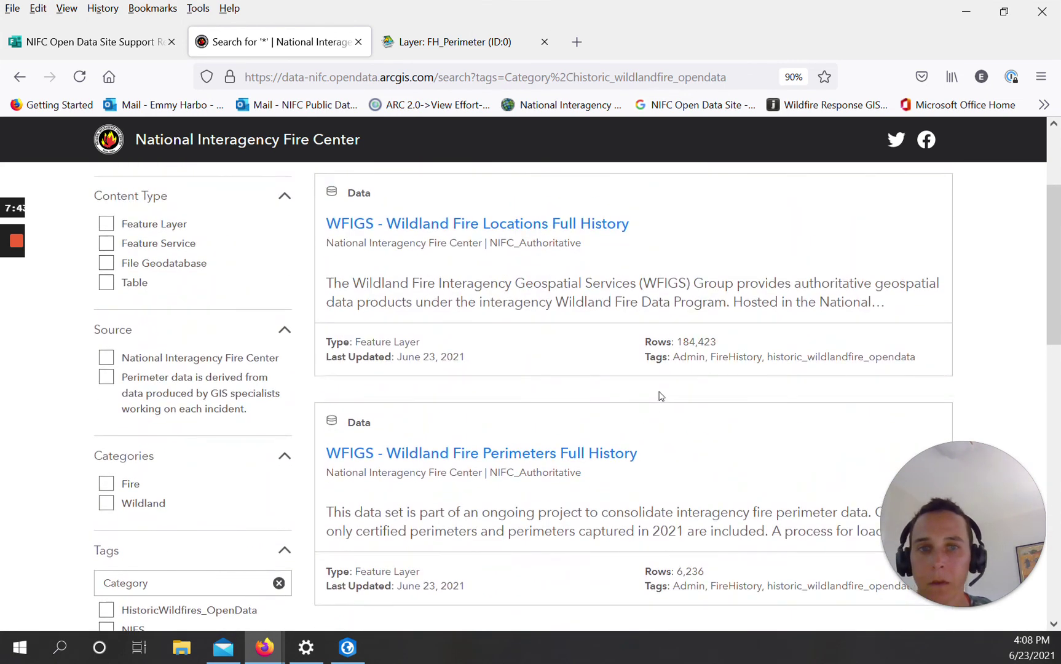